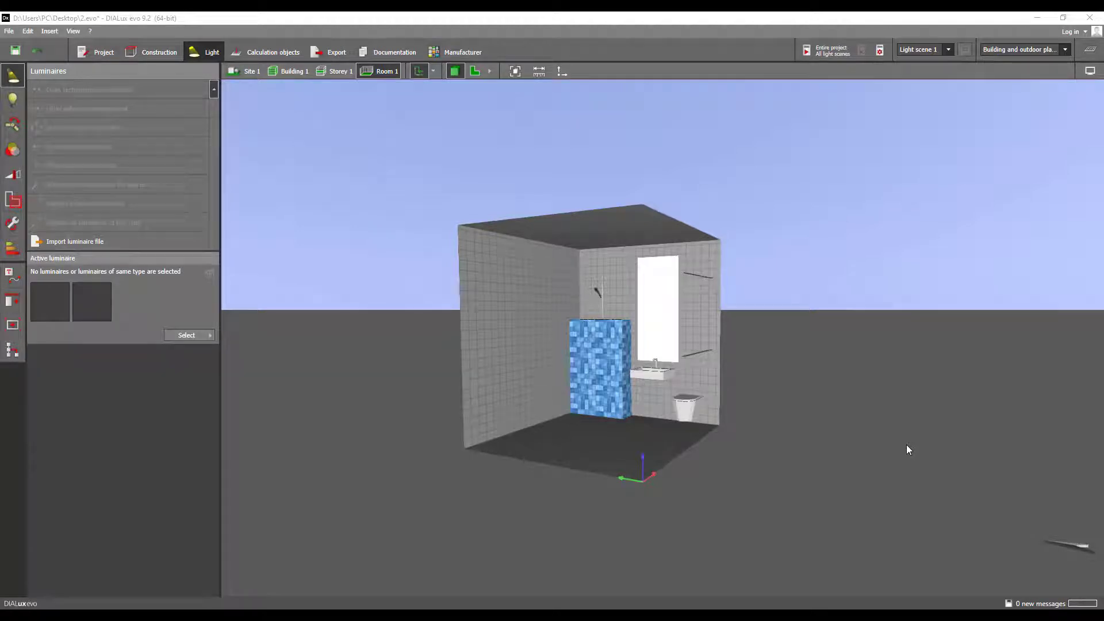
Zoom, orbit and pan around the bathroom model, then switch to the bathroom lighting search results.
scroll(678, 404, "up", 8)
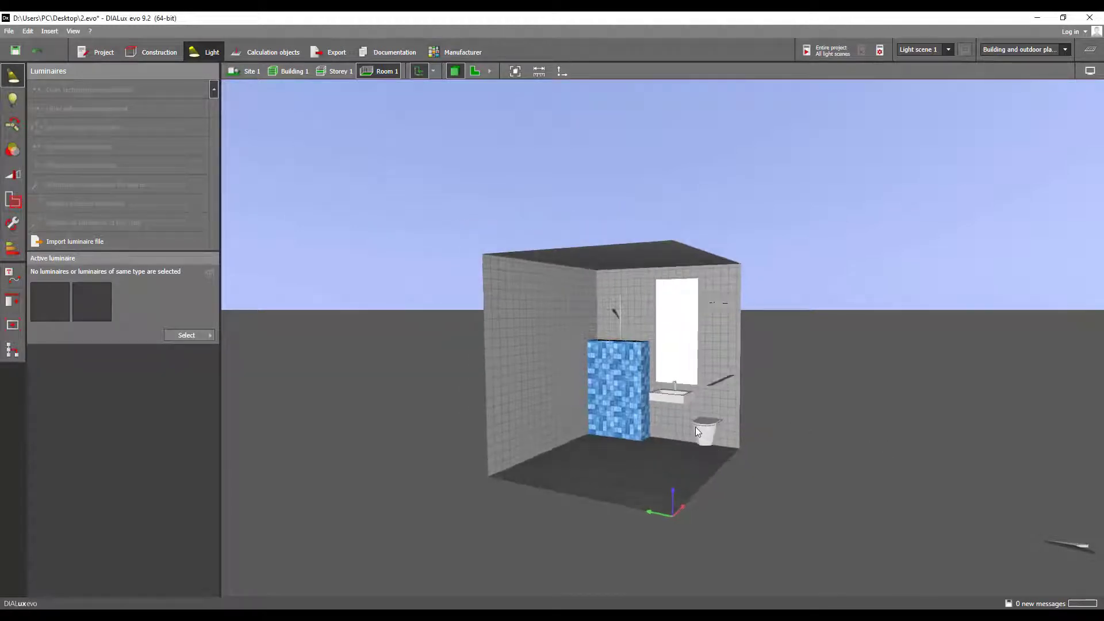
left_click_drag(669, 403, 728, 405)
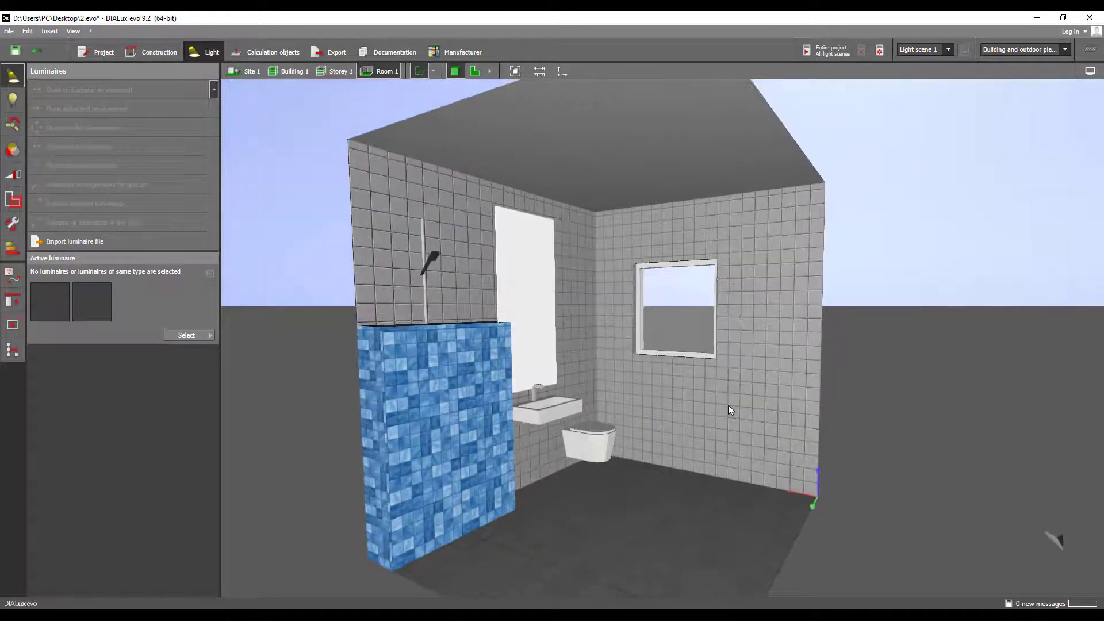
scroll(728, 405, "down", 5)
mouse_move(736, 401)
left_mouse_down()
mouse_move(593, 401)
mouse_move(716, 399)
left_mouse_up()
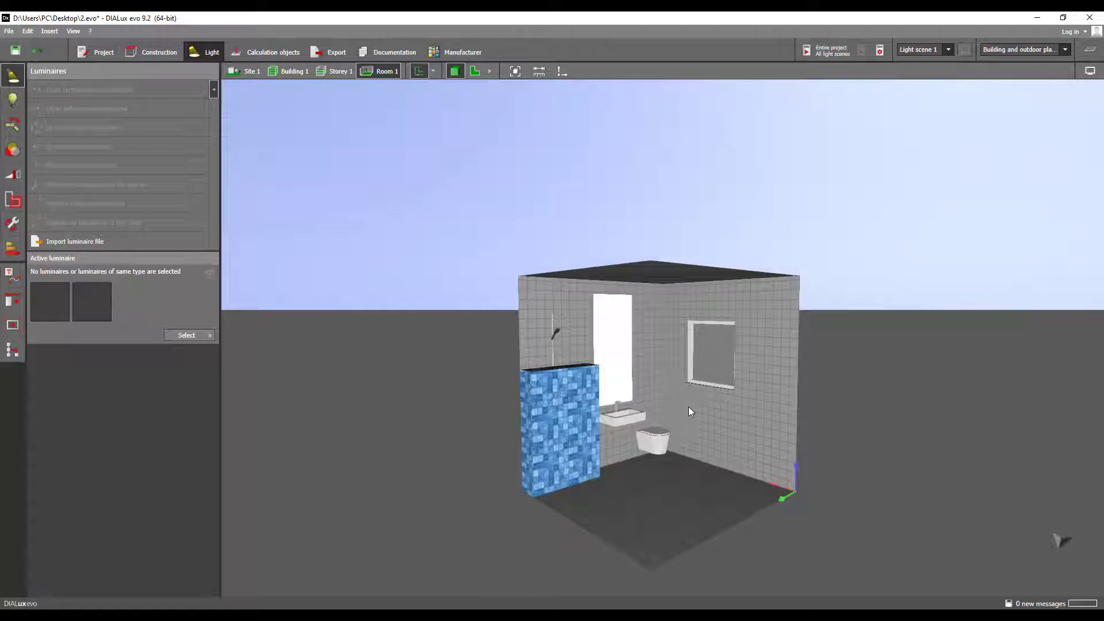
middle_click_drag(685, 408, 674, 419)
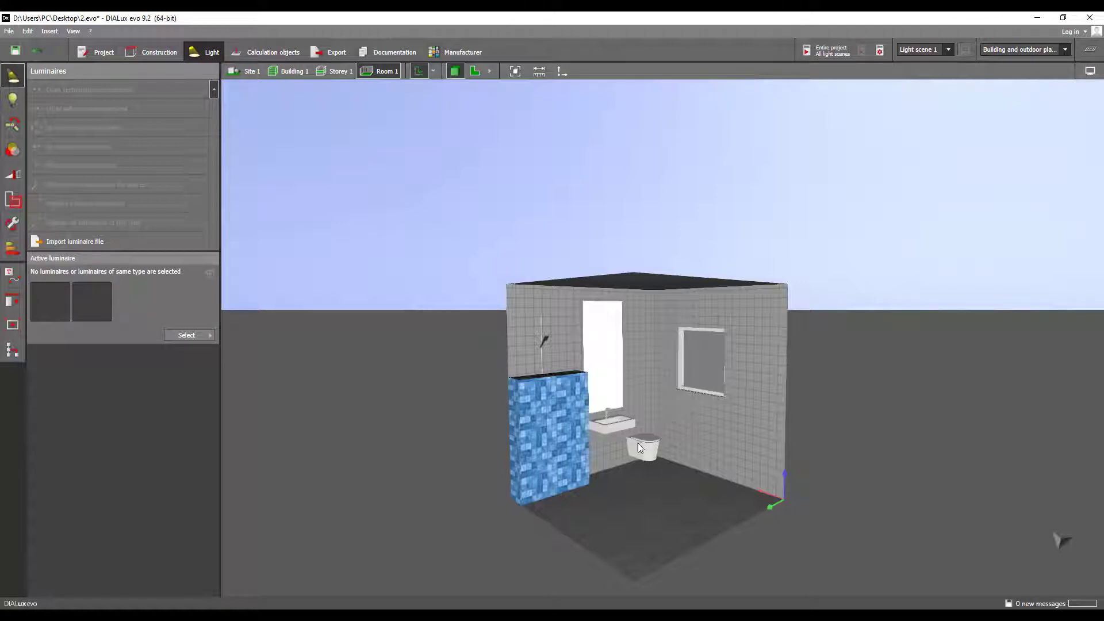
key("alt+Tab")
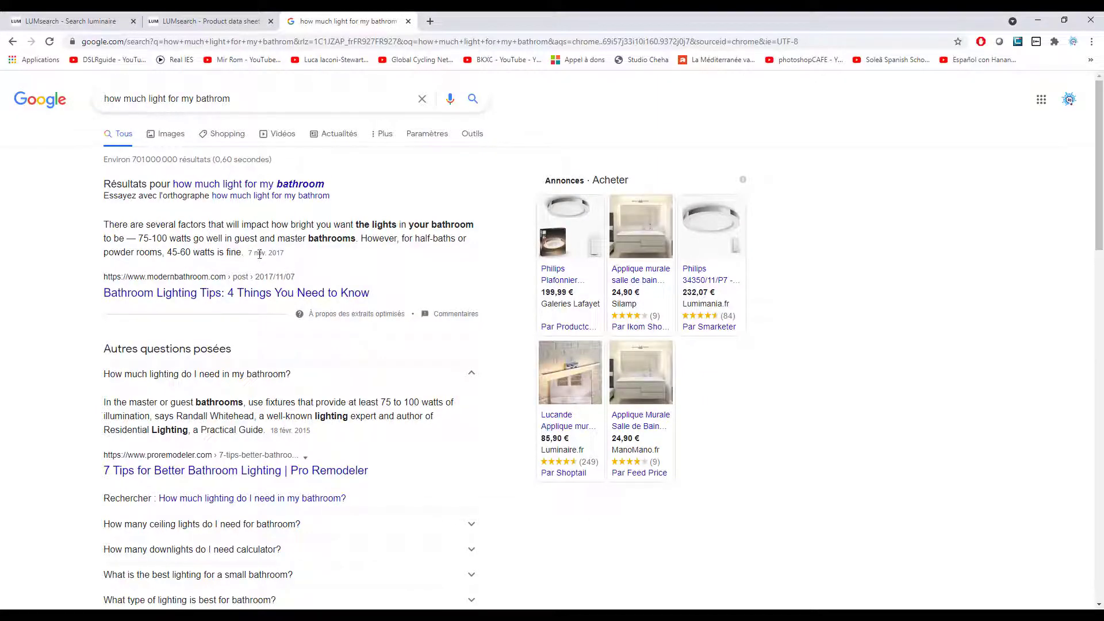
left_click(259, 98)
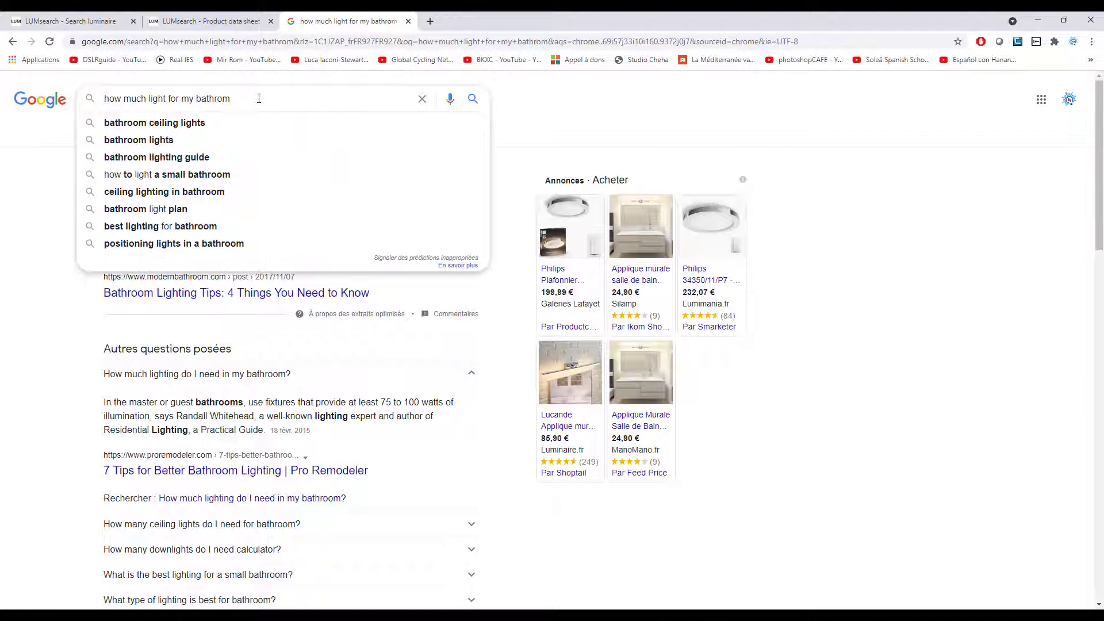
left_click(91, 276)
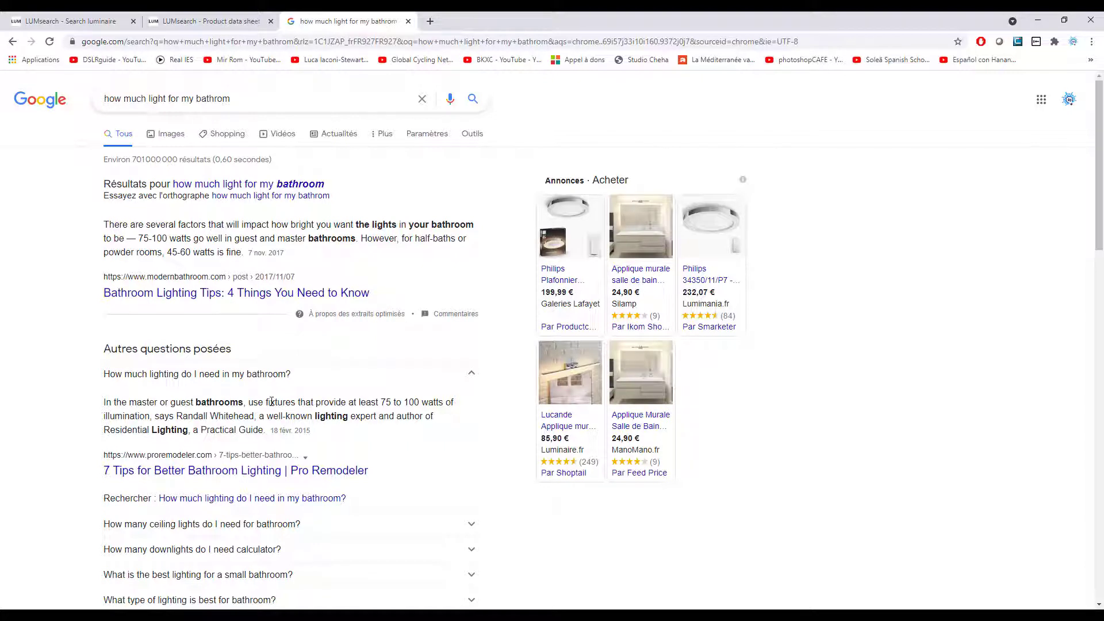
left_click_drag(269, 402, 399, 404)
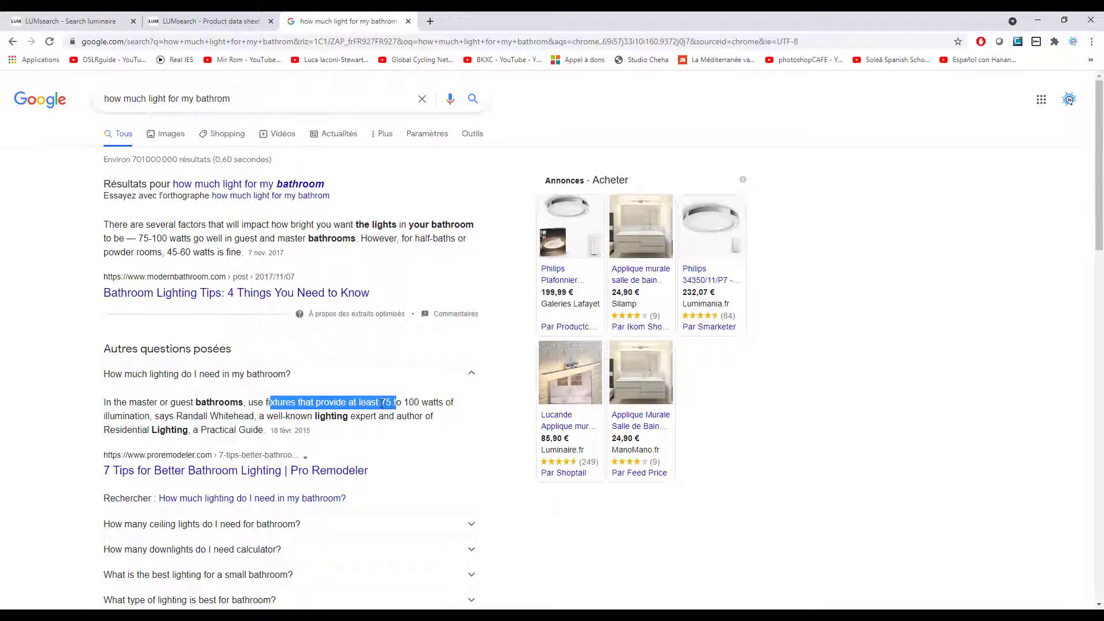
left_click(382, 404)
left_click_drag(383, 403, 420, 403)
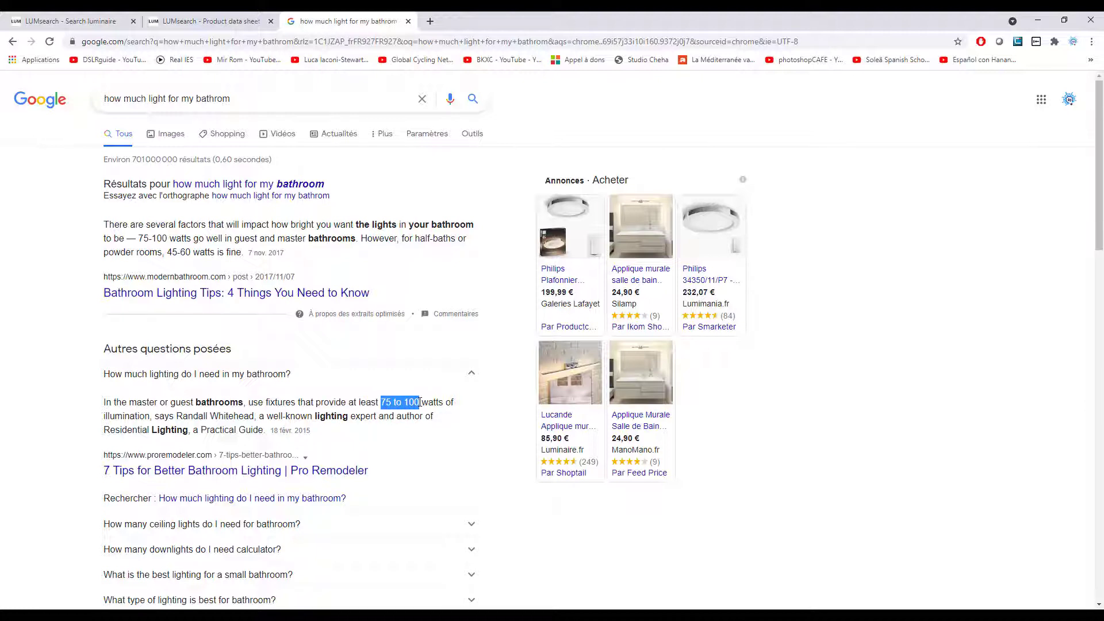
left_click(65, 335)
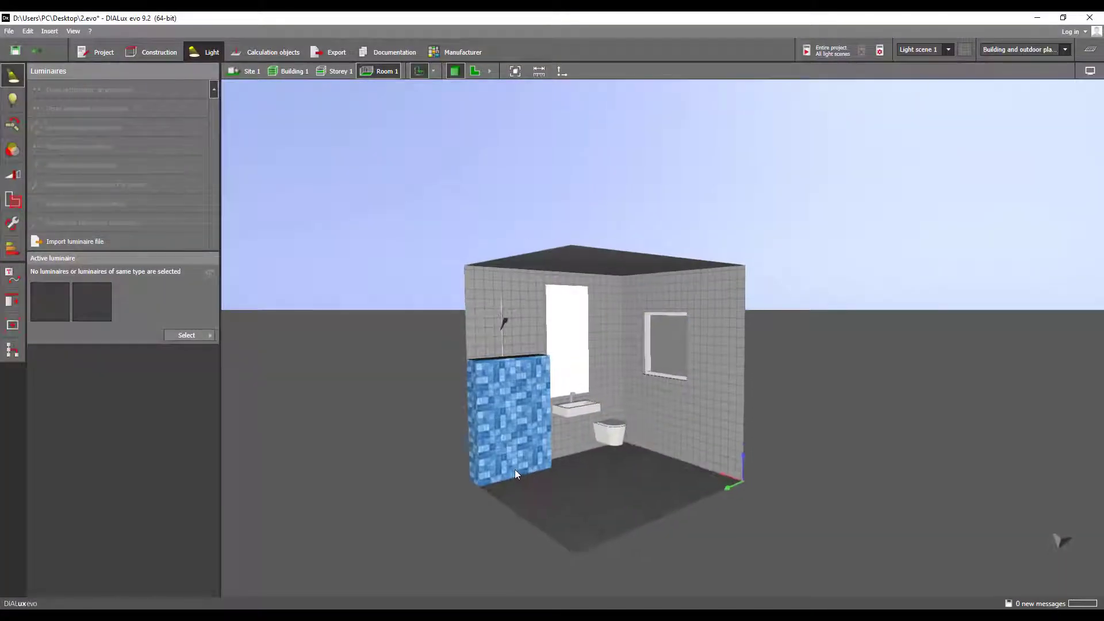
Pan and tilt the 3D view to frame the tiled bathroom with its partition wall.
middle_click_drag(544, 471, 587, 437)
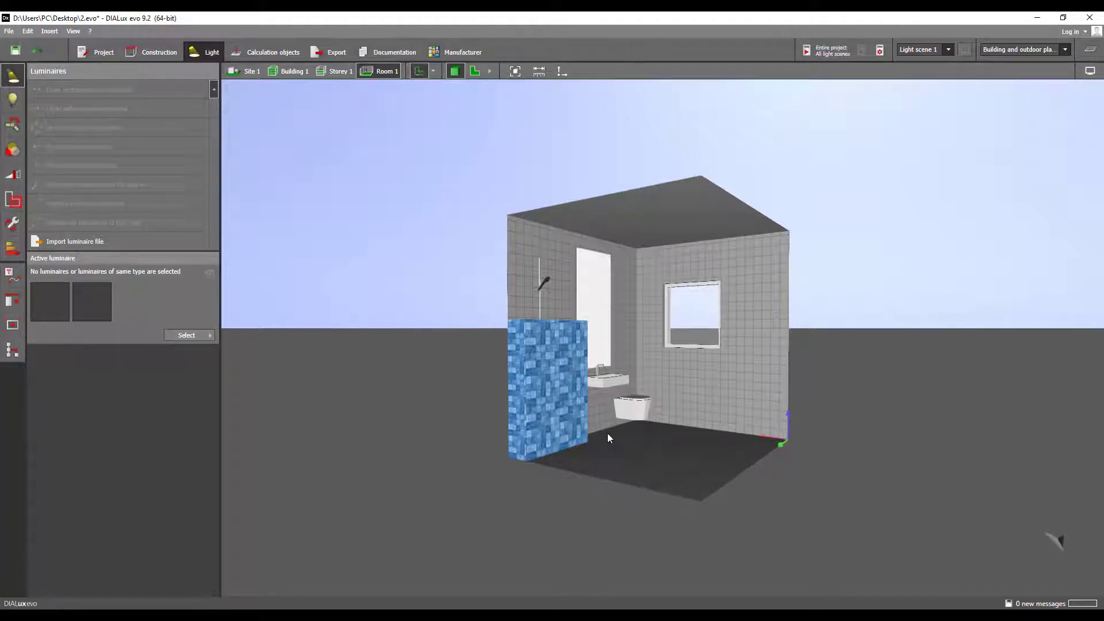
middle_click_drag(625, 432, 608, 442)
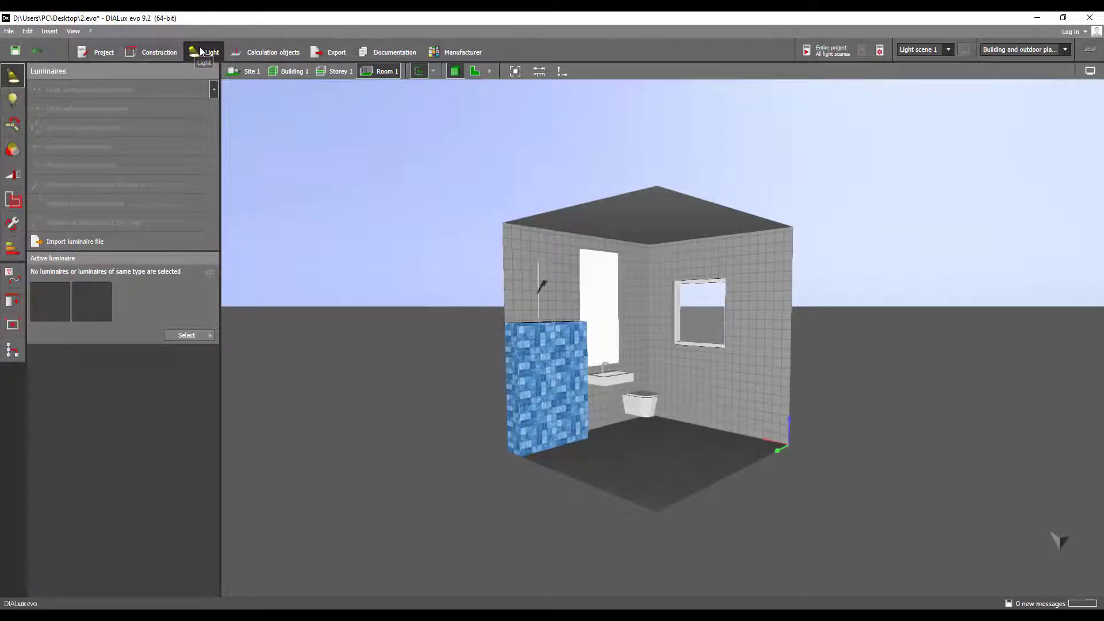
Open the Spaces tool in the Light workspace and drill down to Storey 1 > Room 1.
left_click(165, 50)
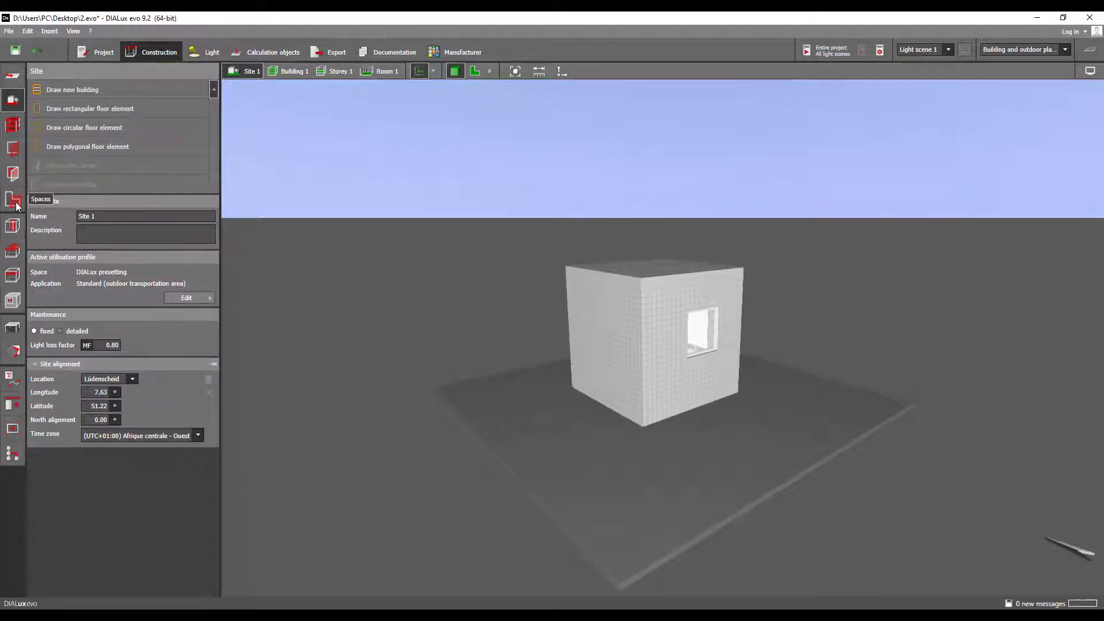
left_click(204, 51)
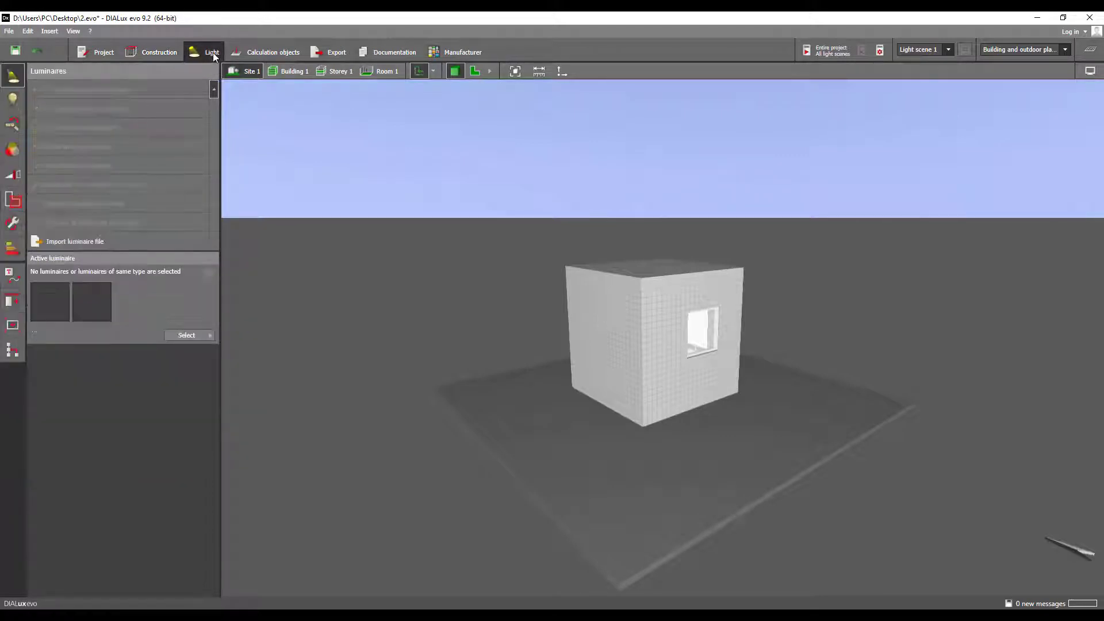
left_click(19, 202)
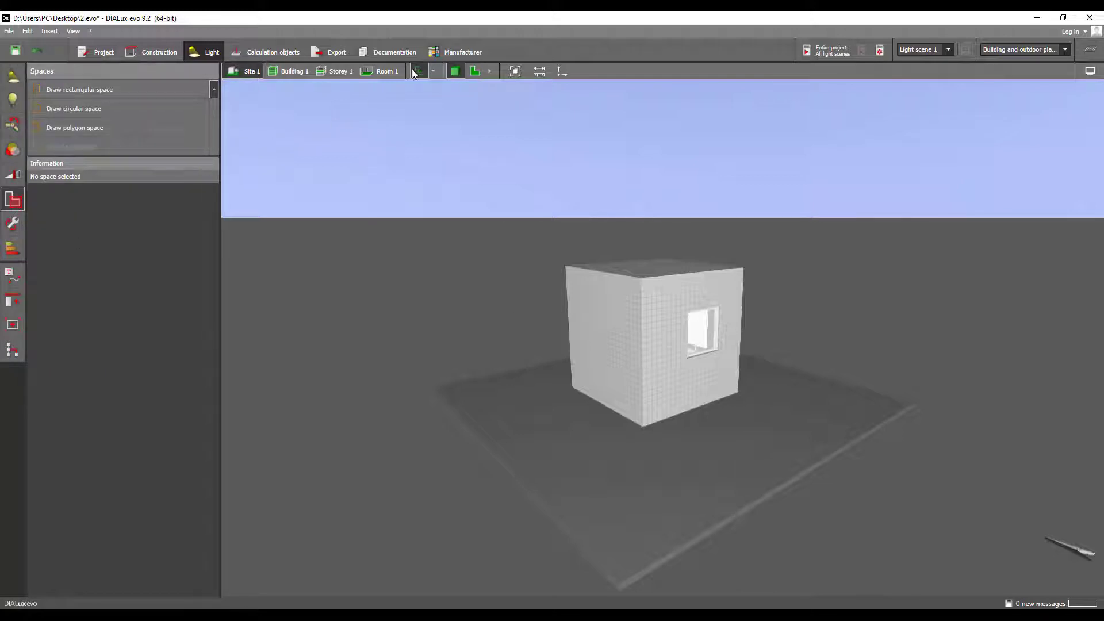
left_click(344, 71)
left_click(380, 70)
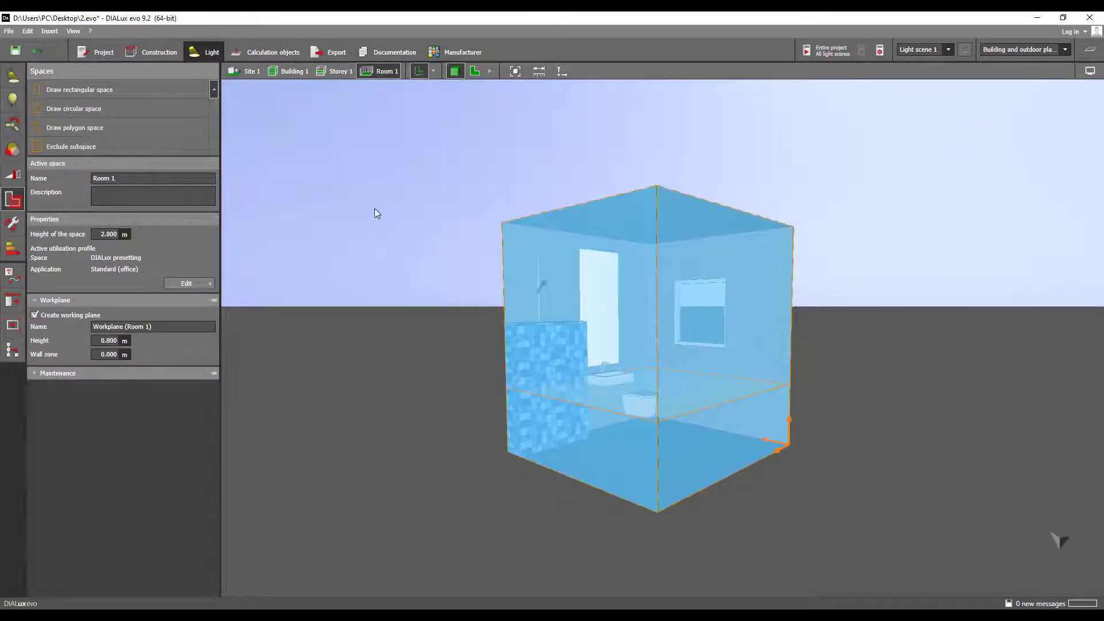
Orbit to look down into Room 1 from above and clear the selection.
right_click_drag(375, 210, 503, 253)
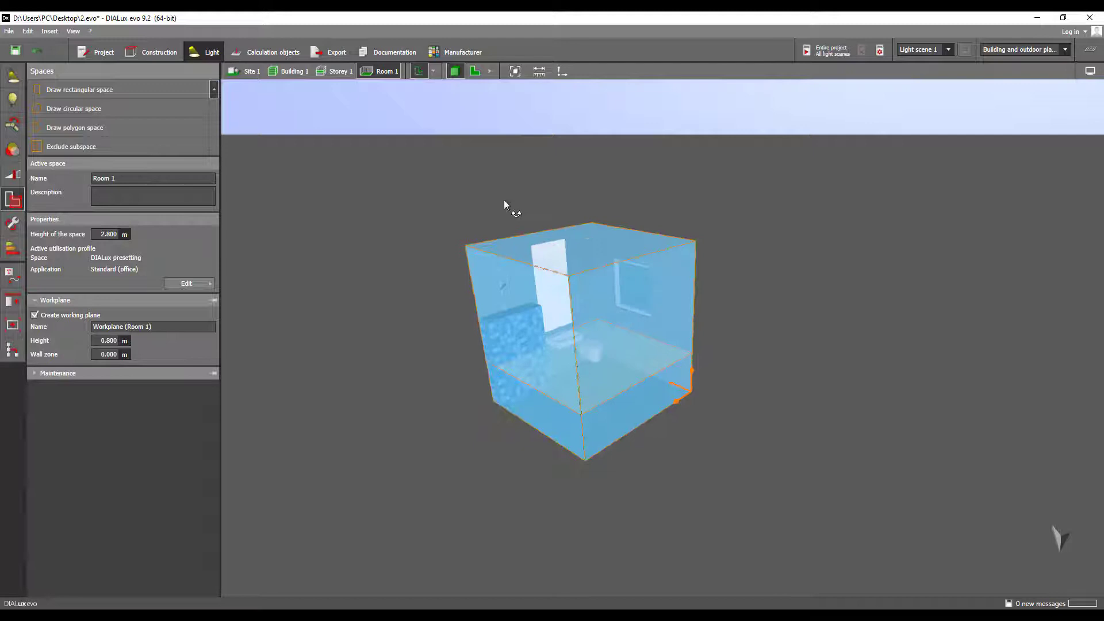
right_click_drag(504, 201, 594, 291)
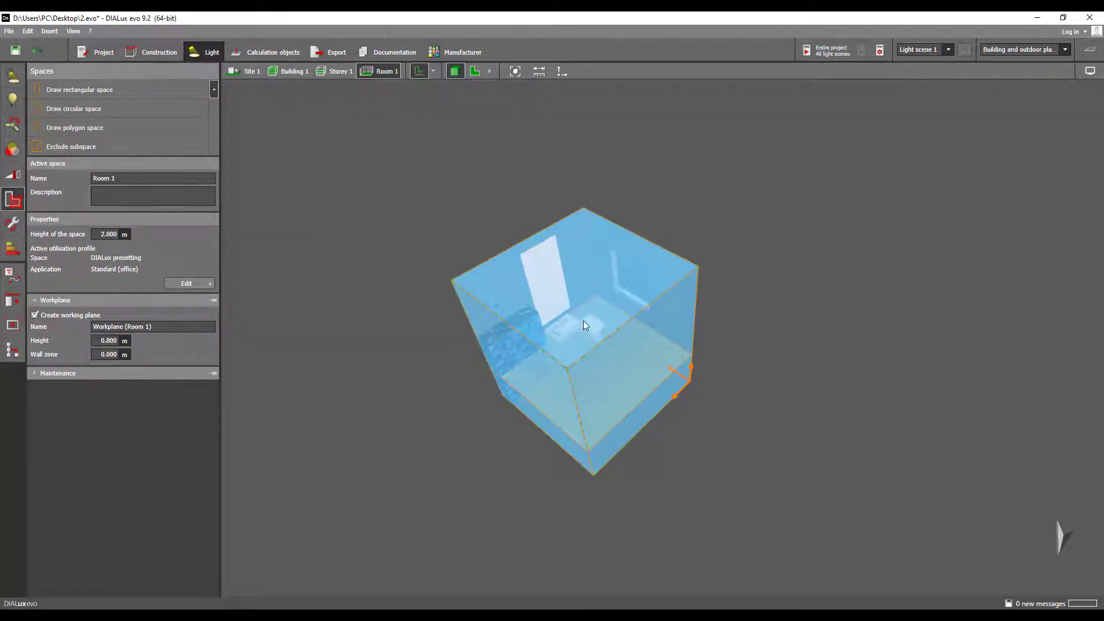
left_click(459, 243)
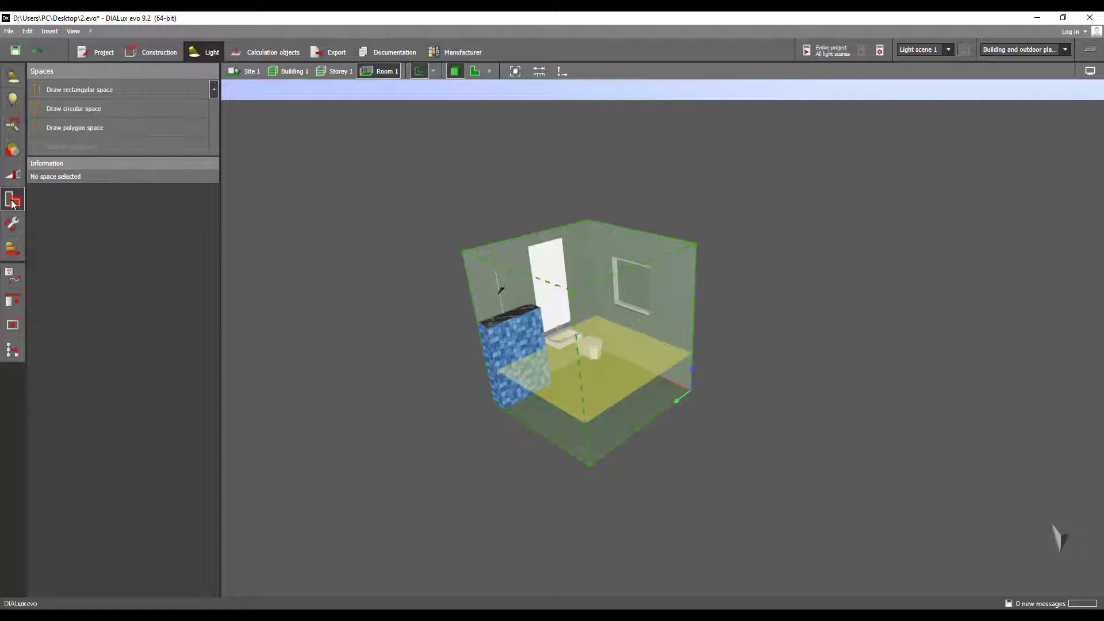
Select the Room 1 space to show its 2.800 m height and utilisation profile.
left_click(636, 371)
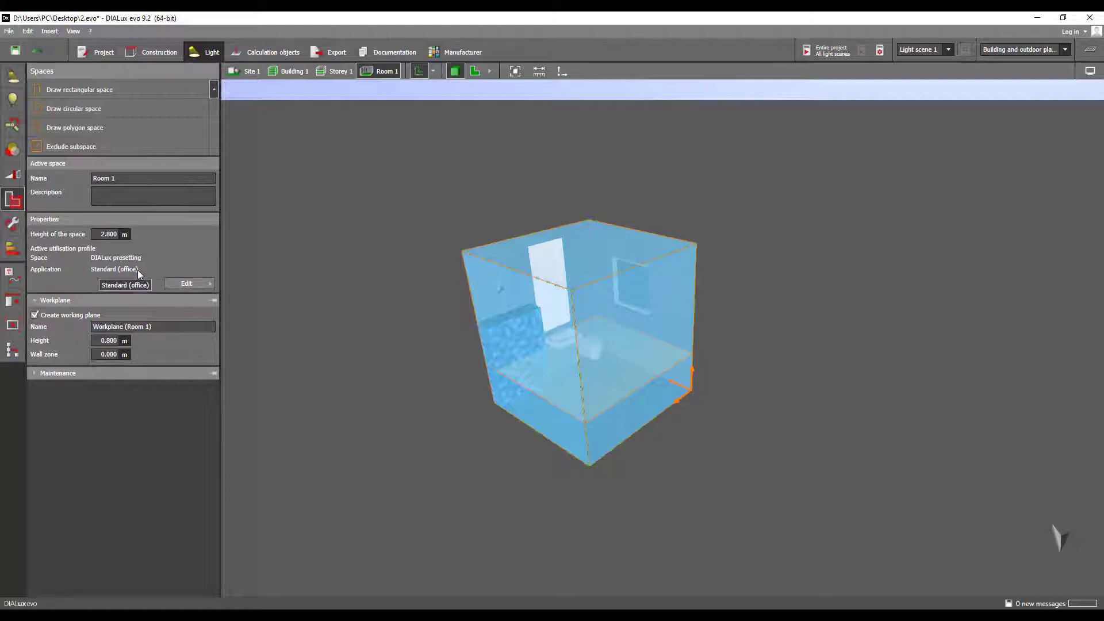
Open Room 1's utilisation profile and review its maintenance, glare limitation and use-time values.
left_click(186, 284)
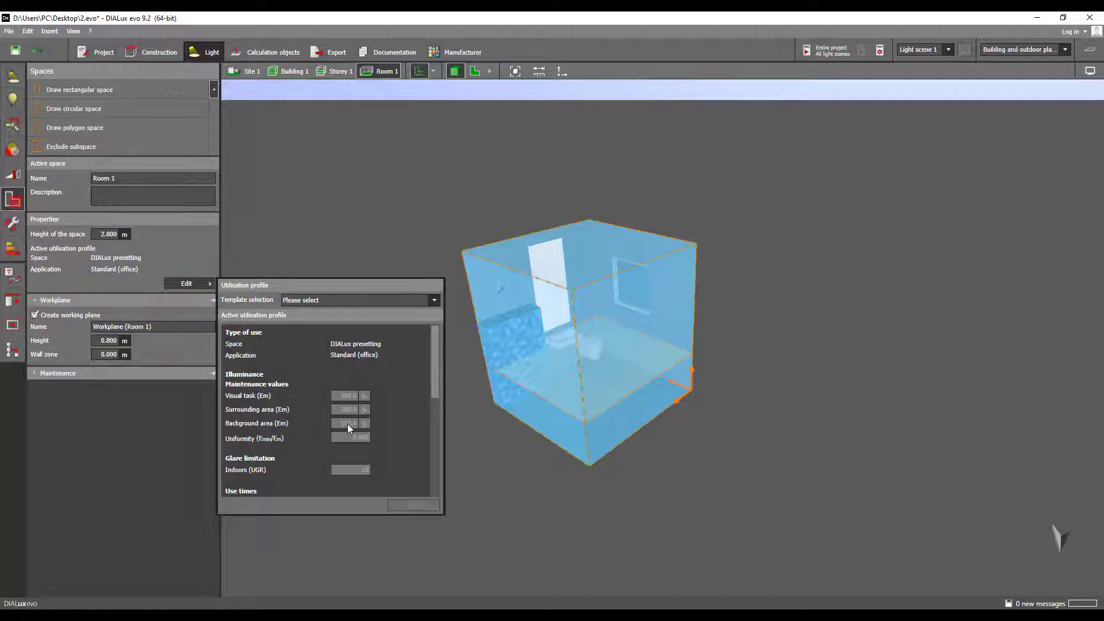
scroll(348, 424, "down", 1)
scroll(347, 429, "down", 1)
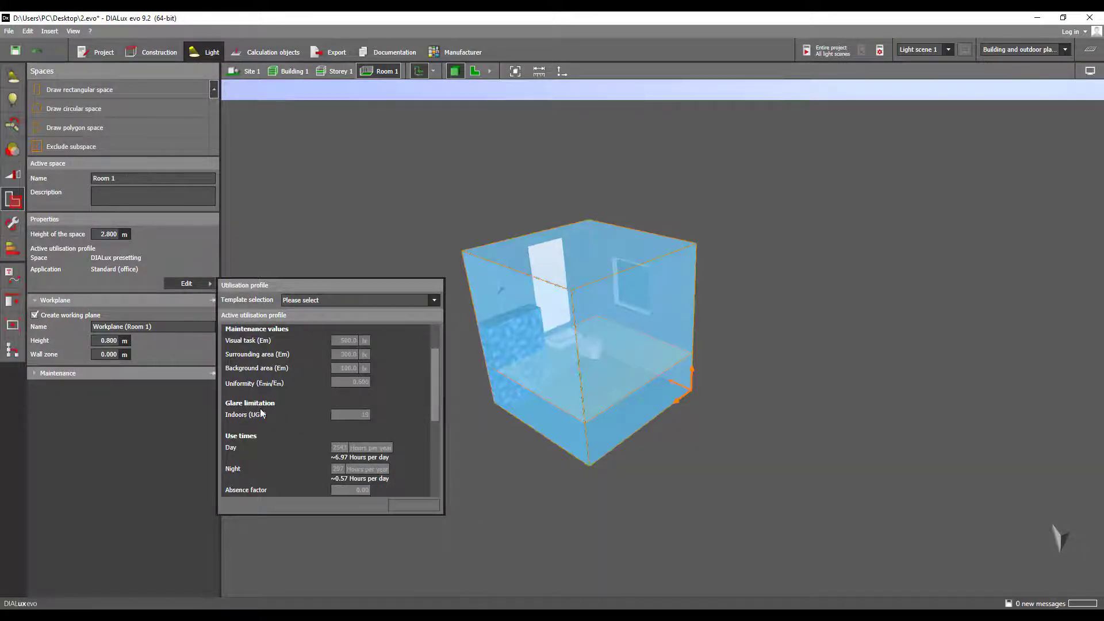
scroll(363, 416, "down", 3)
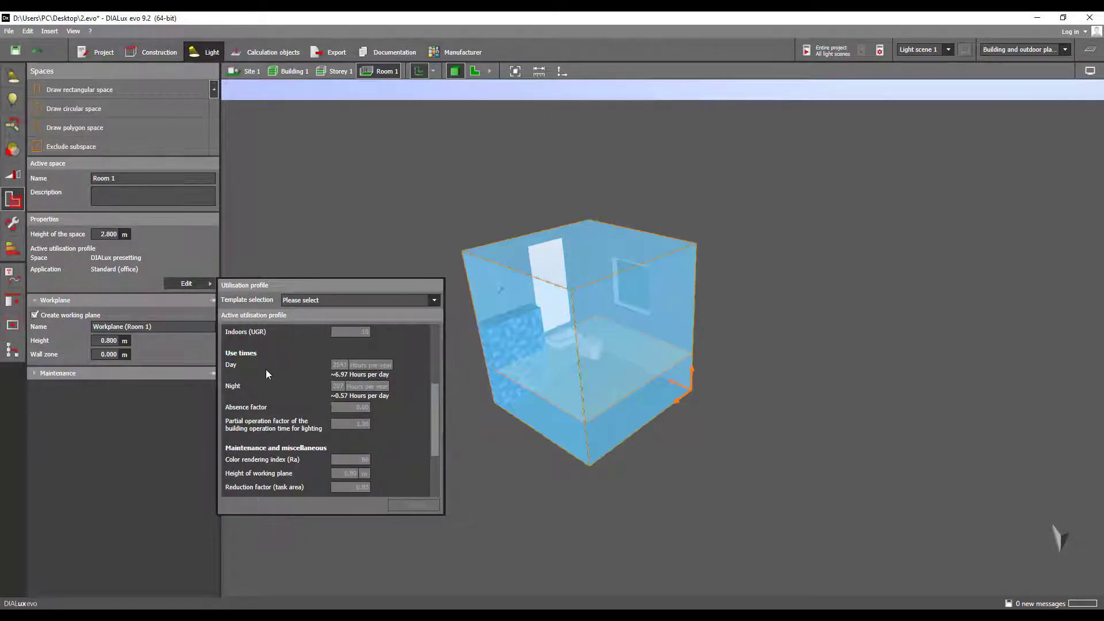
scroll(270, 375, "down", 3)
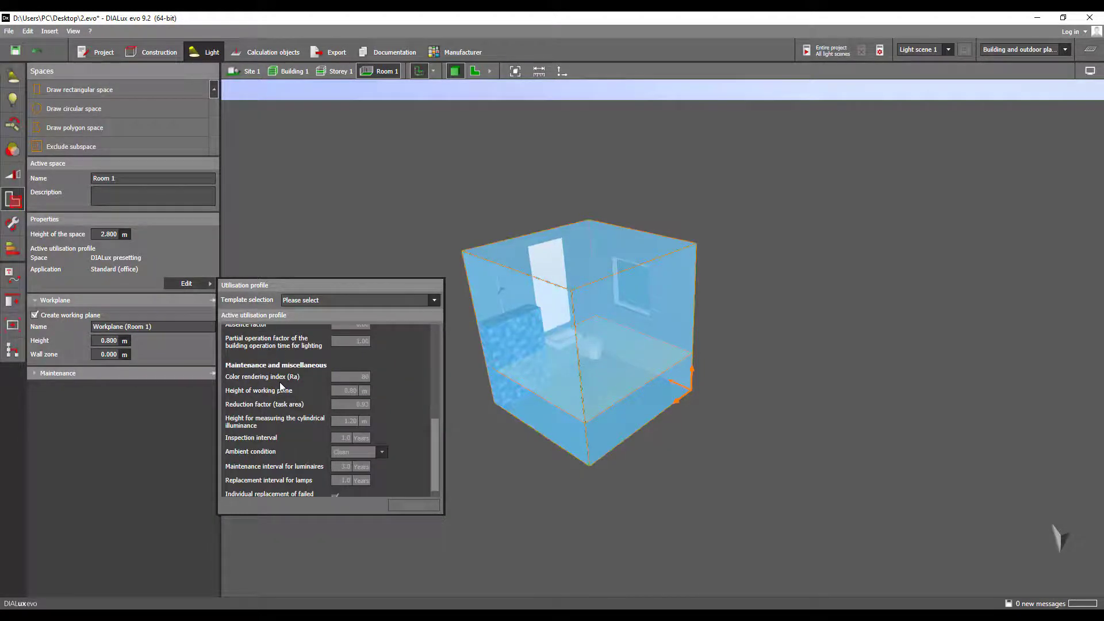
scroll(280, 383, "down", 2)
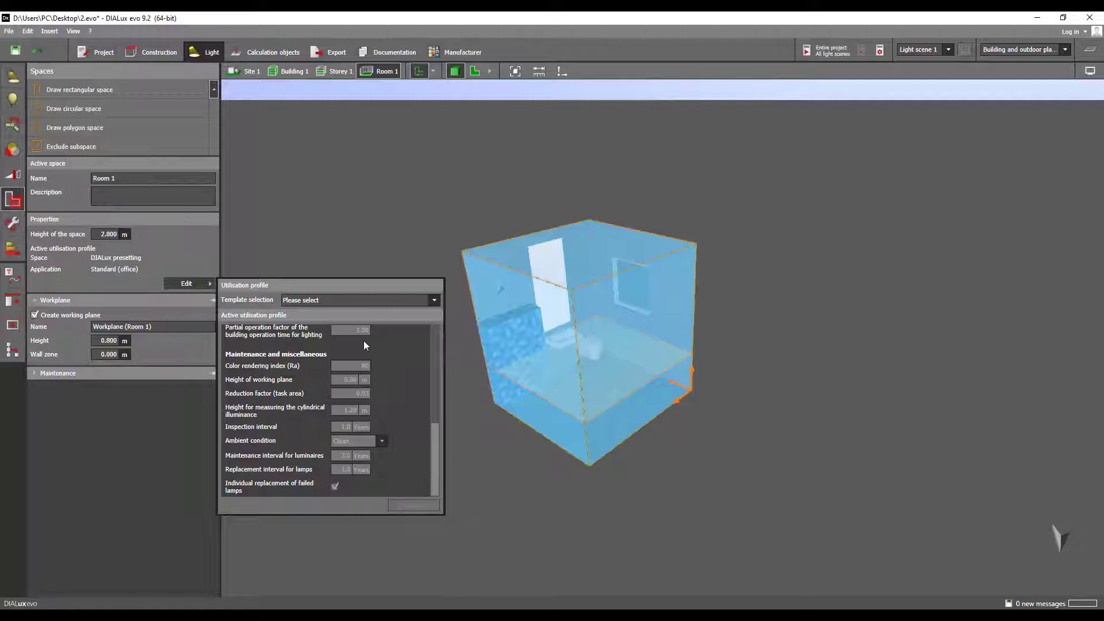
Browse the utilisation template list to find Rest, sanitation and first aid rooms.
left_click(360, 300)
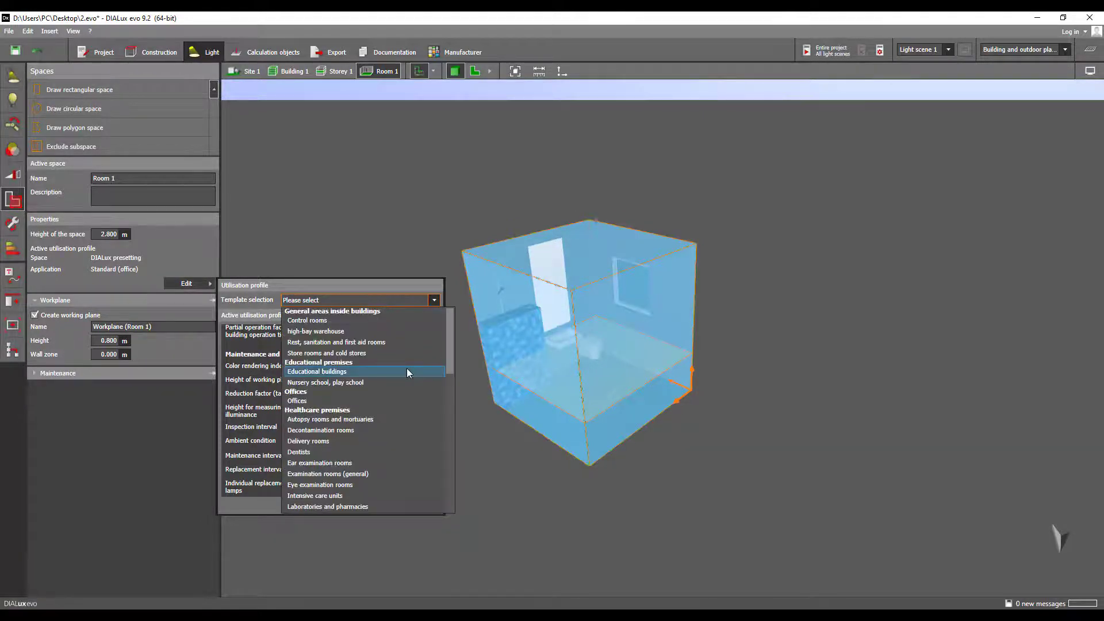
mouse_move(452, 330)
left_mouse_down()
mouse_move(444, 474)
mouse_move(451, 322)
left_mouse_up()
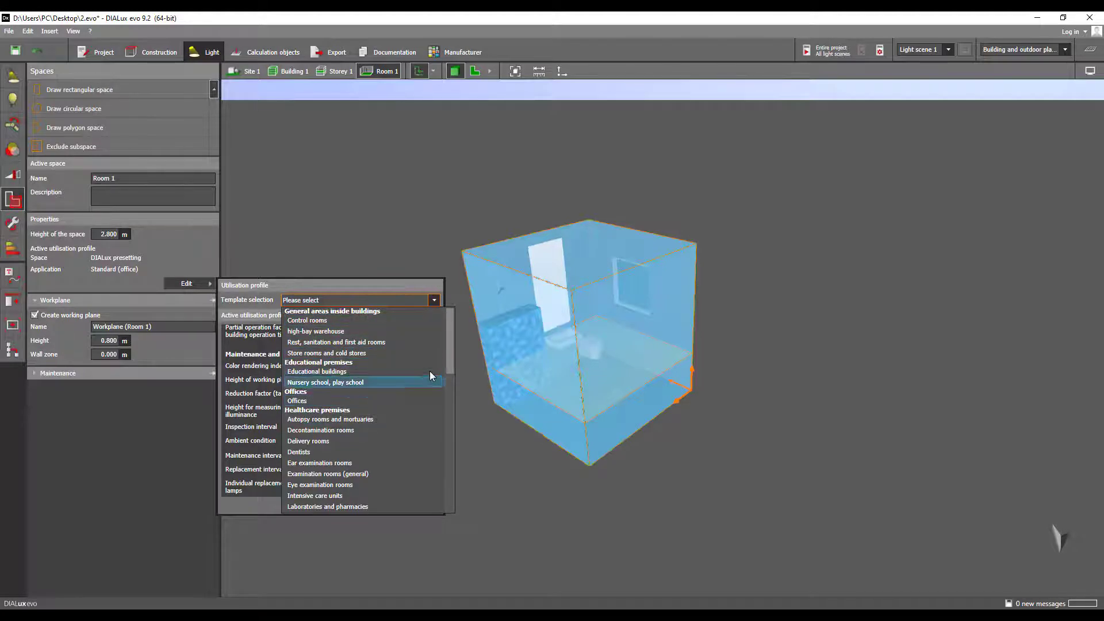
left_click_drag(448, 354, 446, 432)
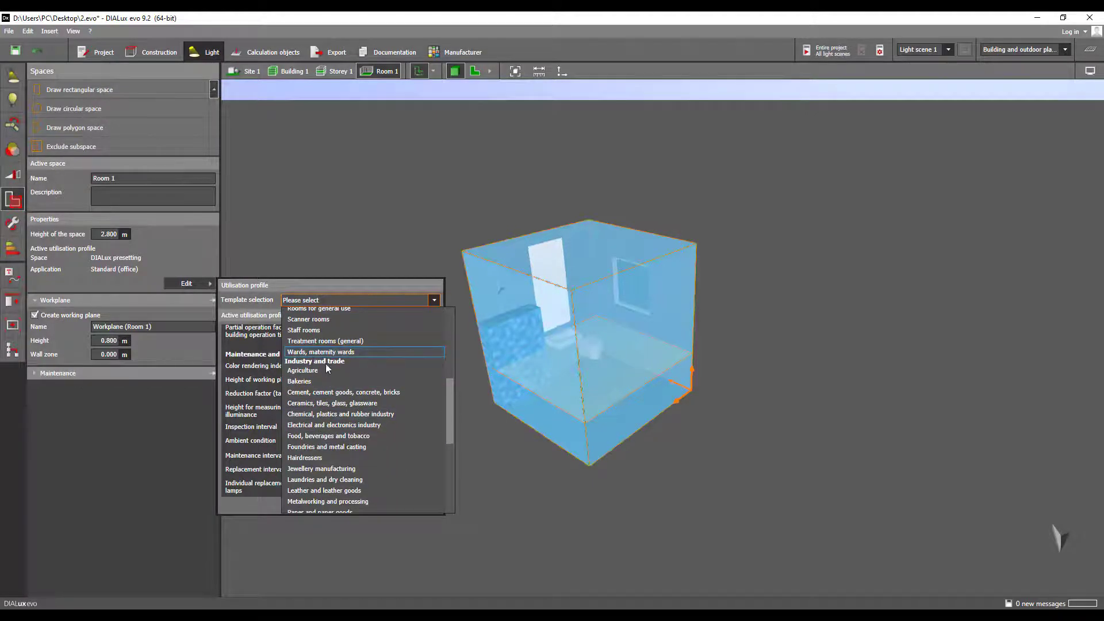
scroll(339, 405, "down", 2)
scroll(339, 405, "down", 3)
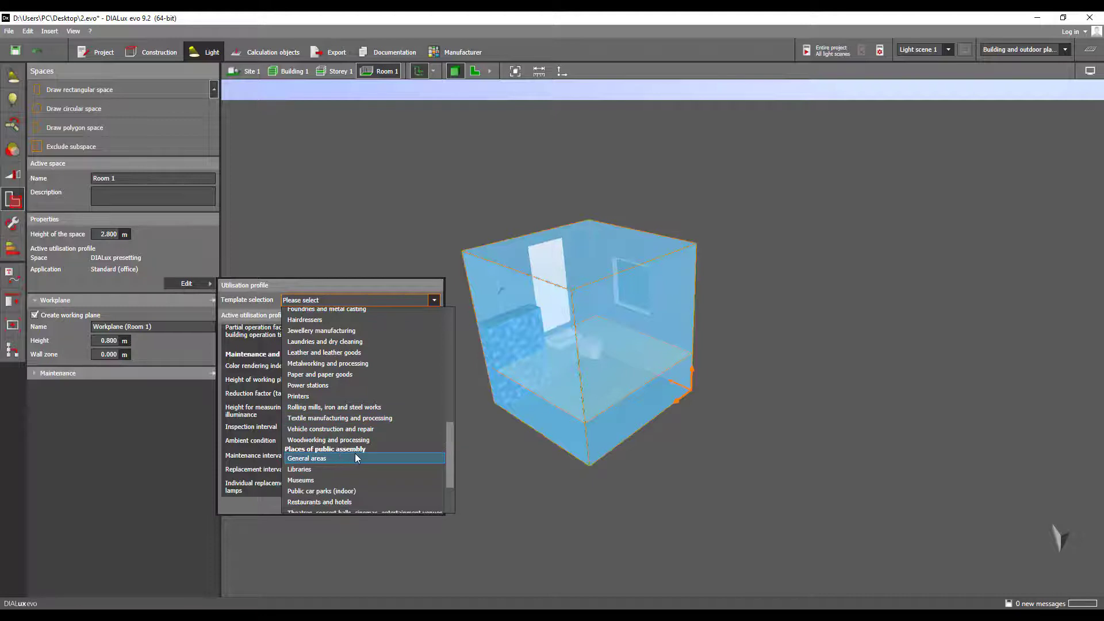
scroll(354, 454, "down", 3)
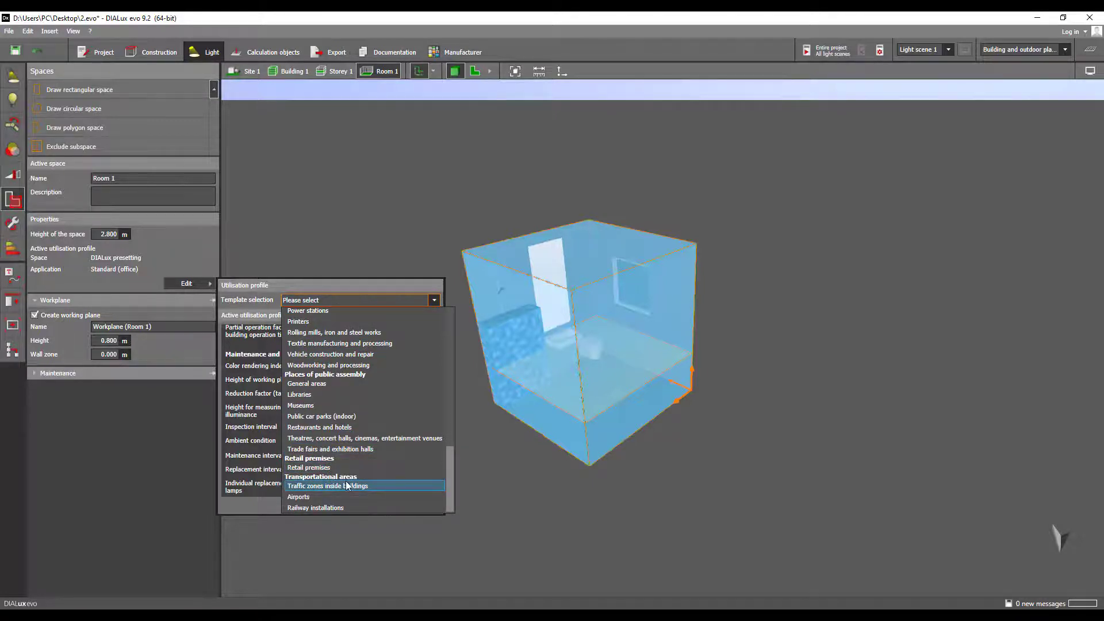
scroll(328, 454, "up", 5)
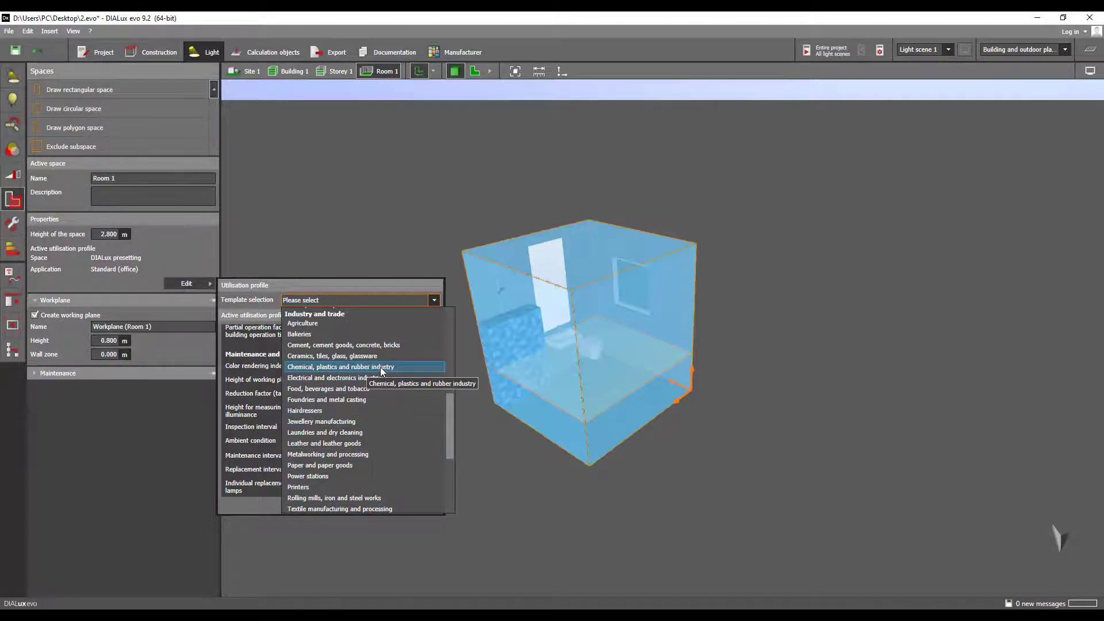
scroll(372, 391, "up", 5)
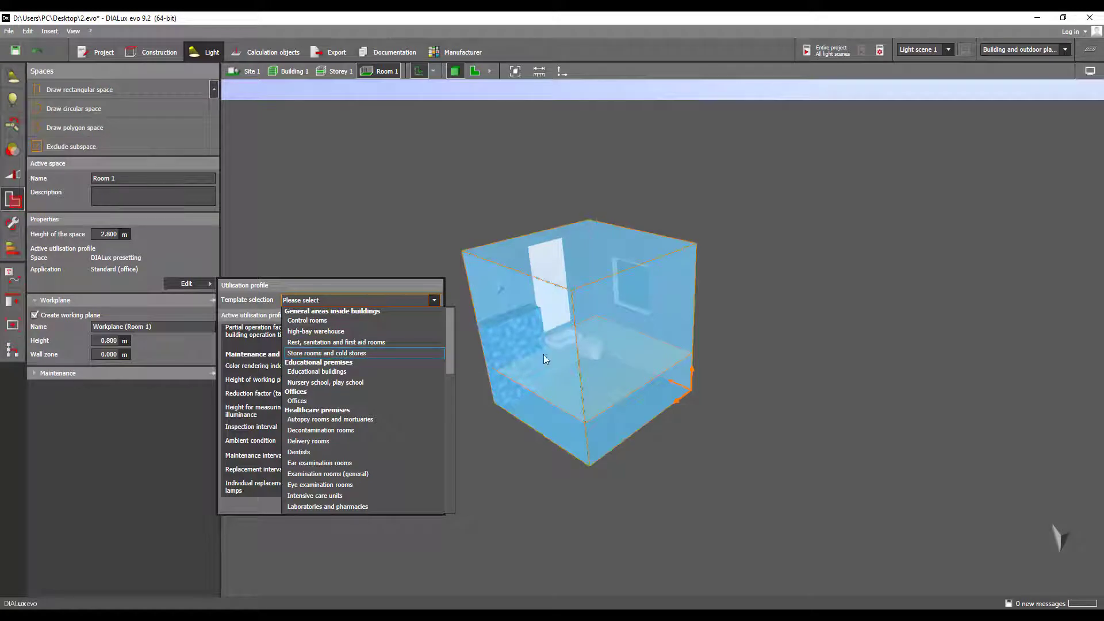
Apply the Rest, sanitation and first aid rooms template with the Cloakrooms, washrooms, bathrooms, toilets application.
left_click(334, 345)
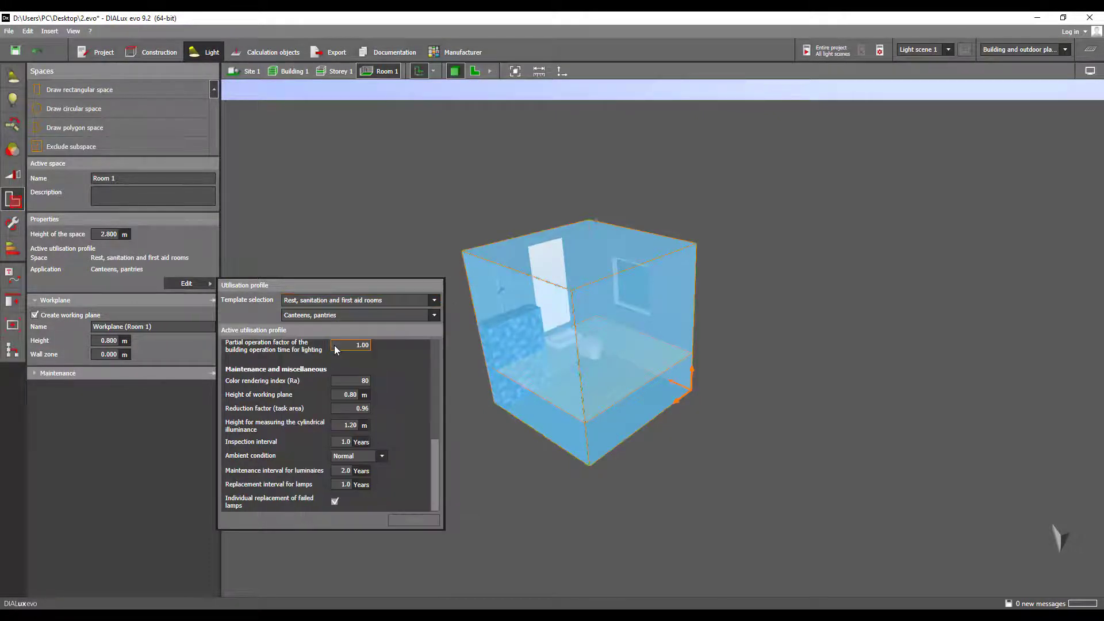
left_click(406, 315)
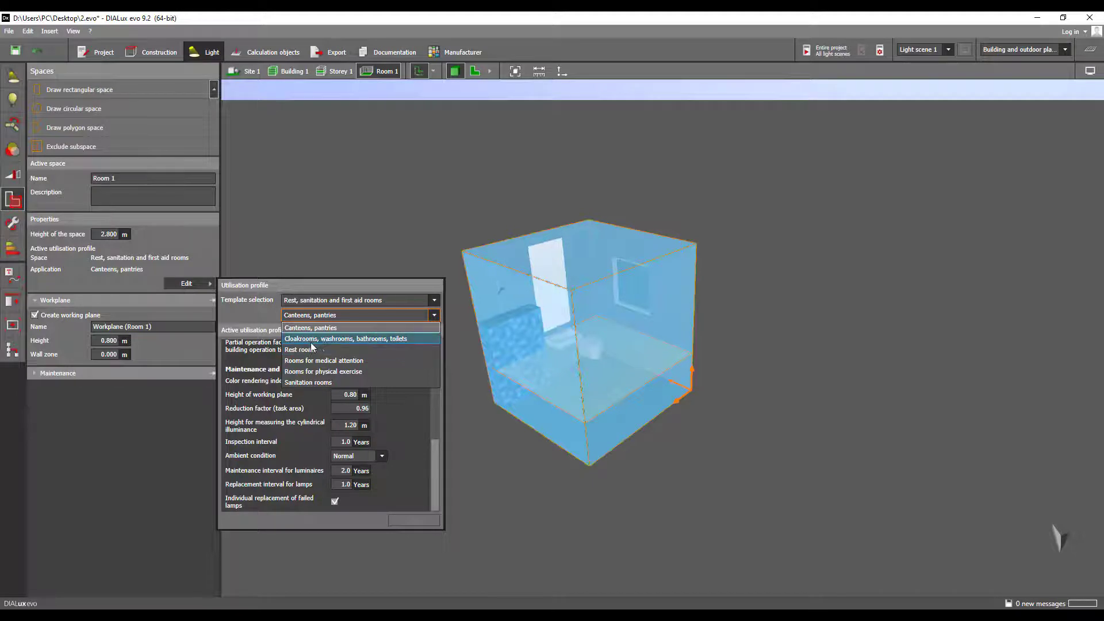
left_click(383, 340)
scroll(362, 374, "up", 5)
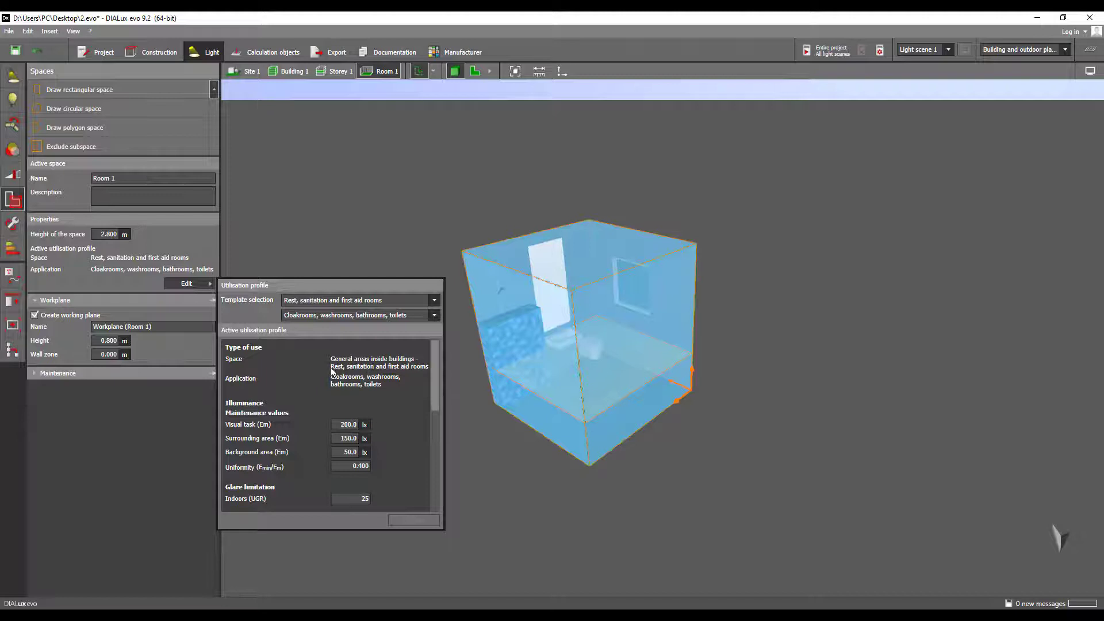
scroll(299, 415, "down", 2)
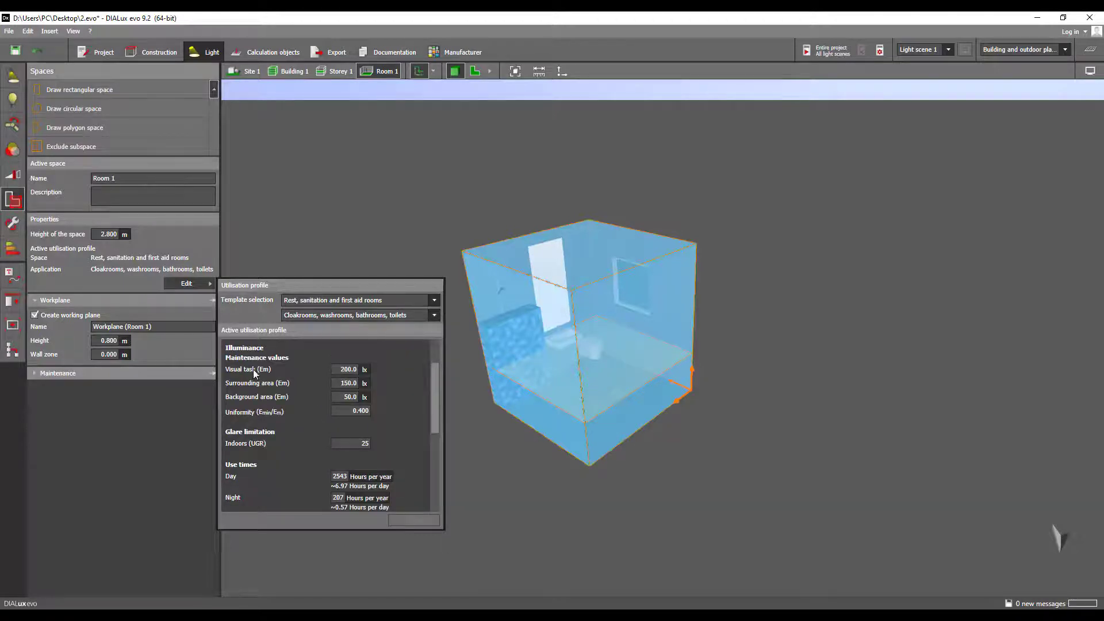
Check the 200 lx visual task and background area illuminance requirements.
left_click(353, 369)
left_click(349, 397)
left_click(252, 409)
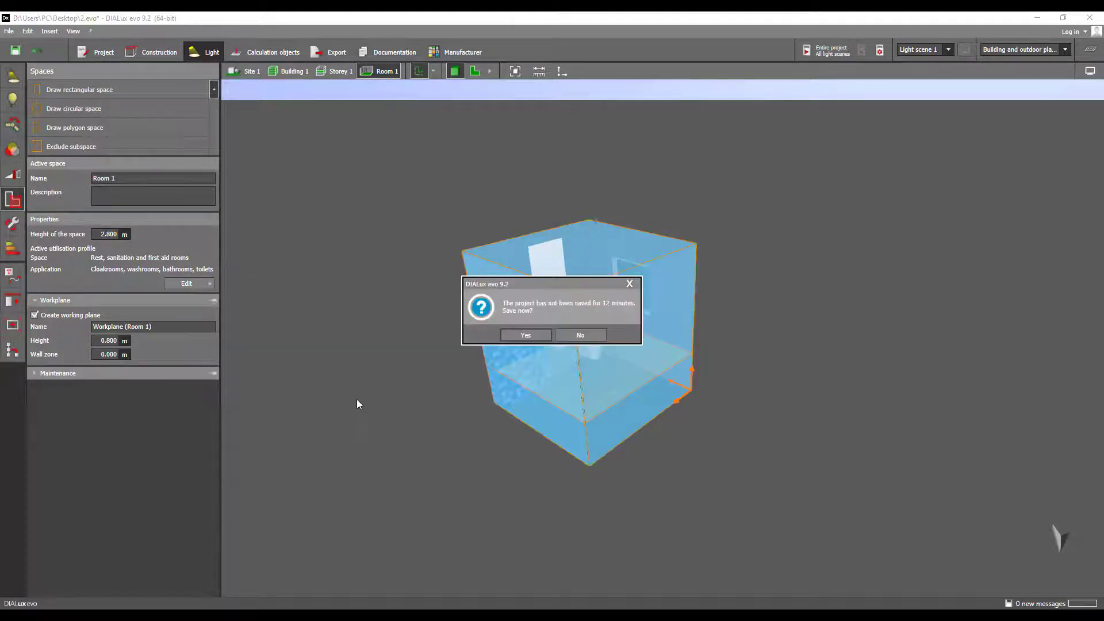
Skip saving, review the bathroom profile's maintenance values unchanged, and close the profile editor.
left_click(581, 335)
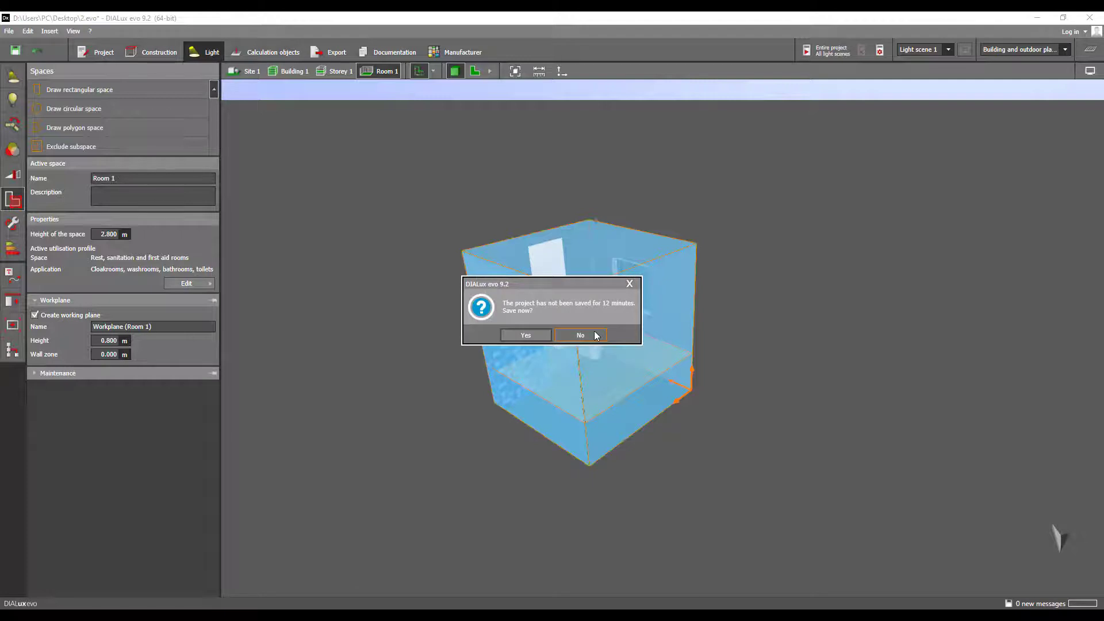
left_click(201, 284)
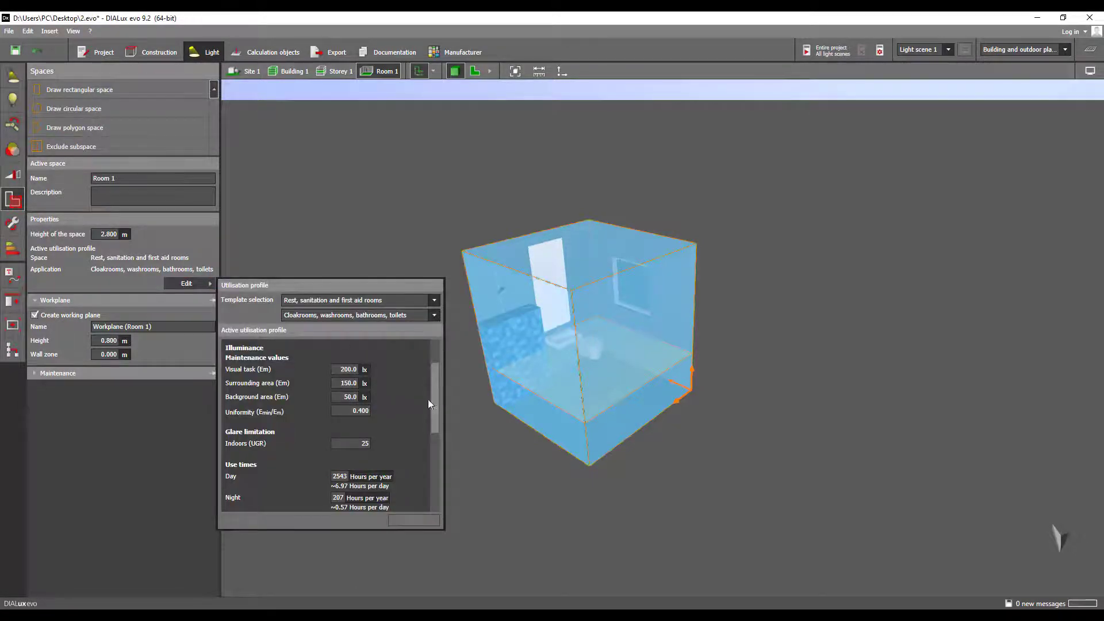
left_click_drag(438, 399, 433, 412)
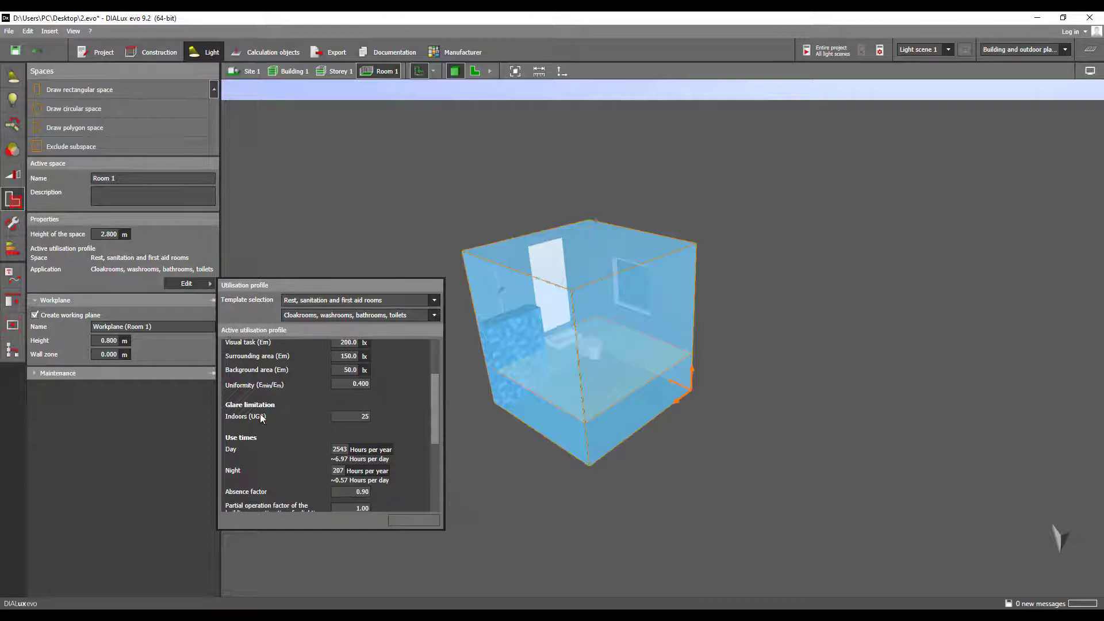
scroll(436, 413, "down", 3)
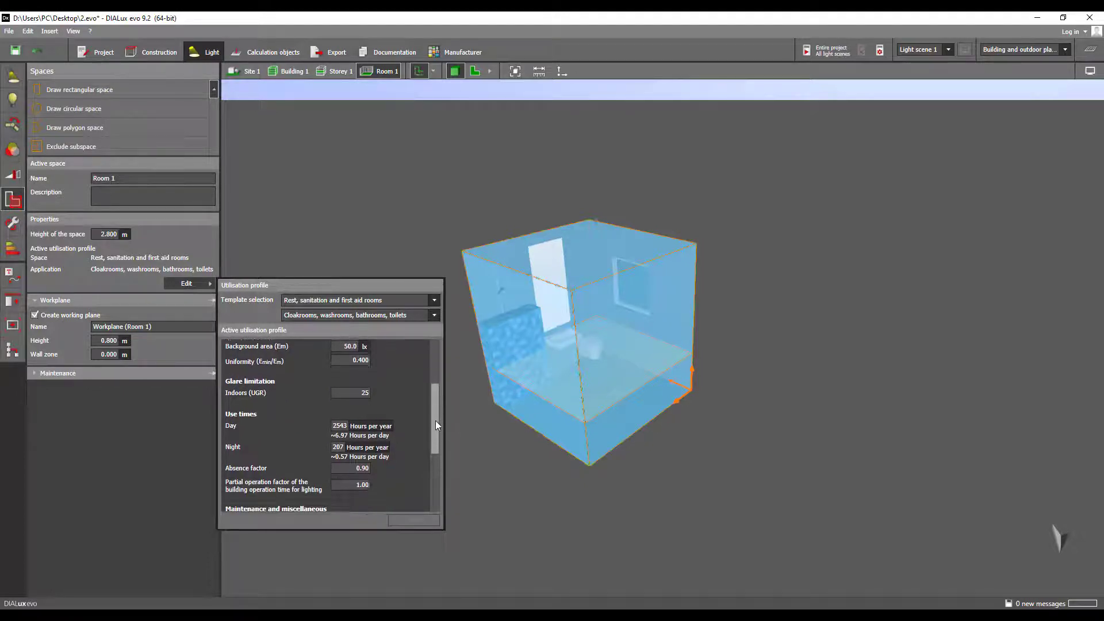
left_click_drag(435, 409, 436, 467)
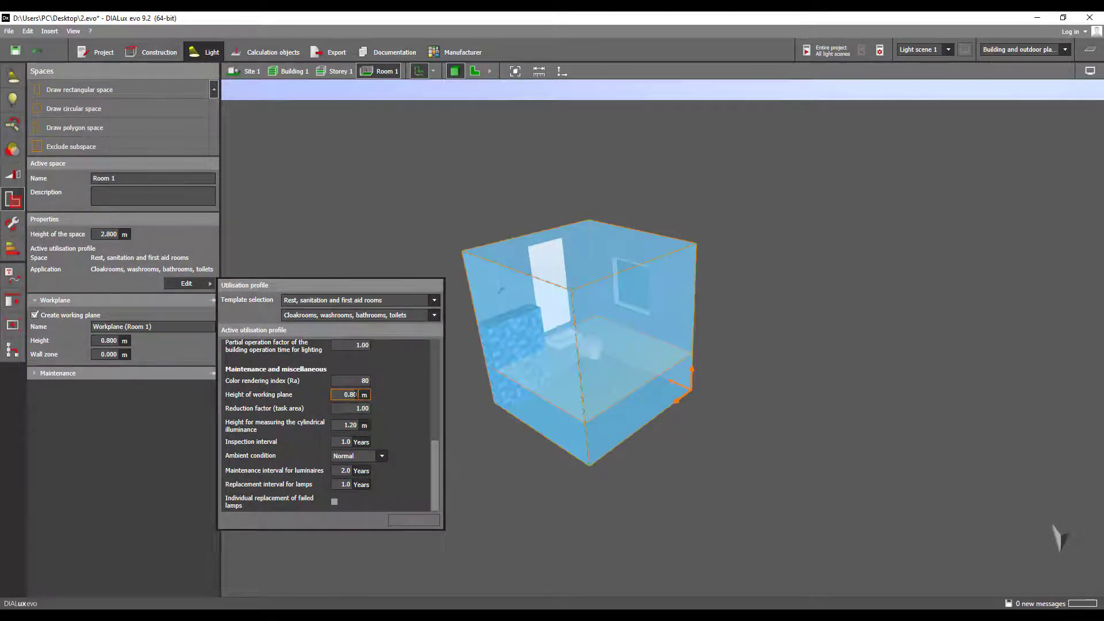
left_click(184, 423)
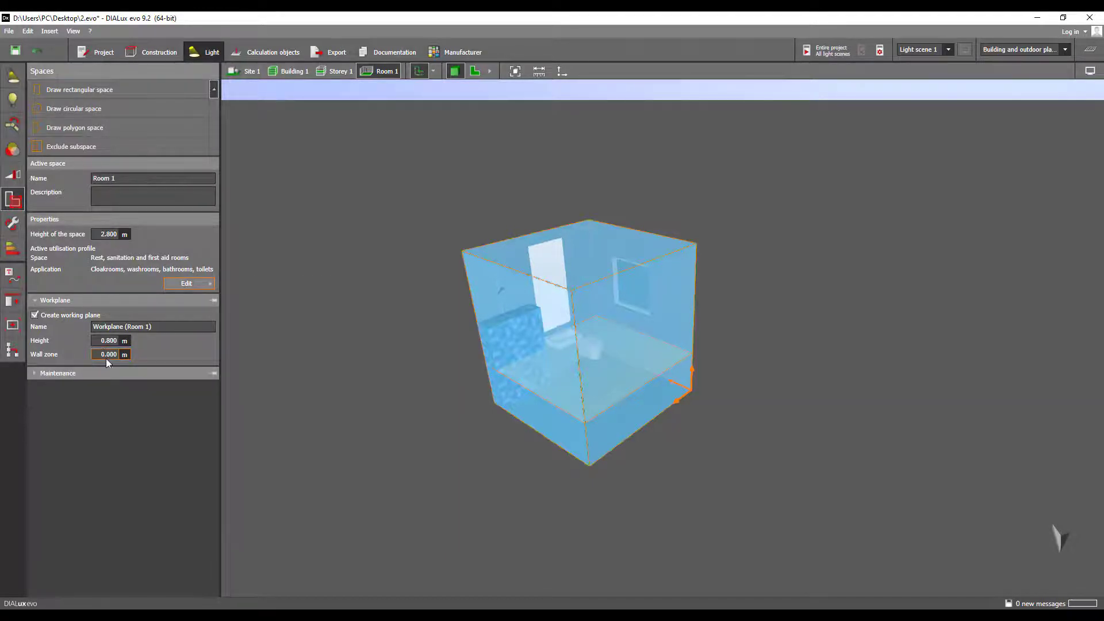
Keep the Europa standards preset under File > Settings > Standards, then go to Construction.
left_click(10, 31)
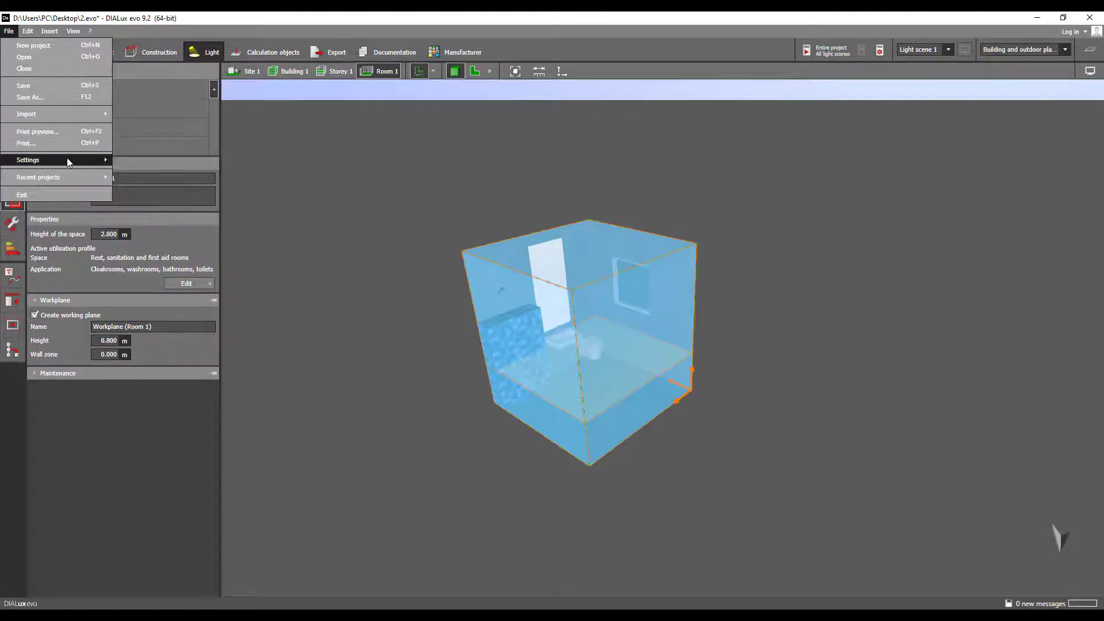
mouse_move(66, 159)
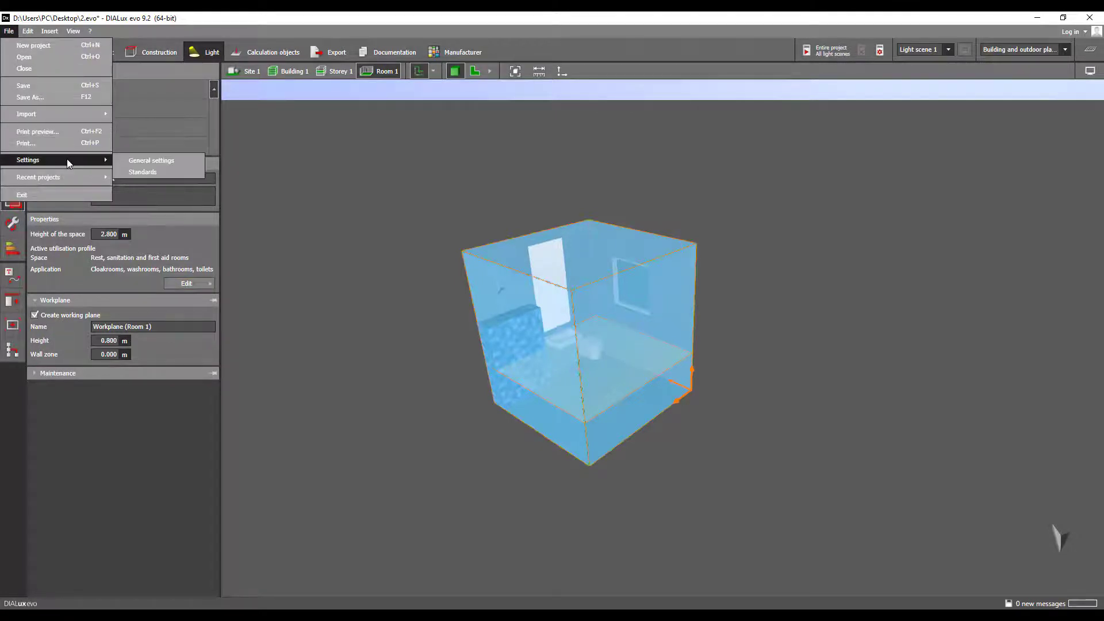
left_click(157, 171)
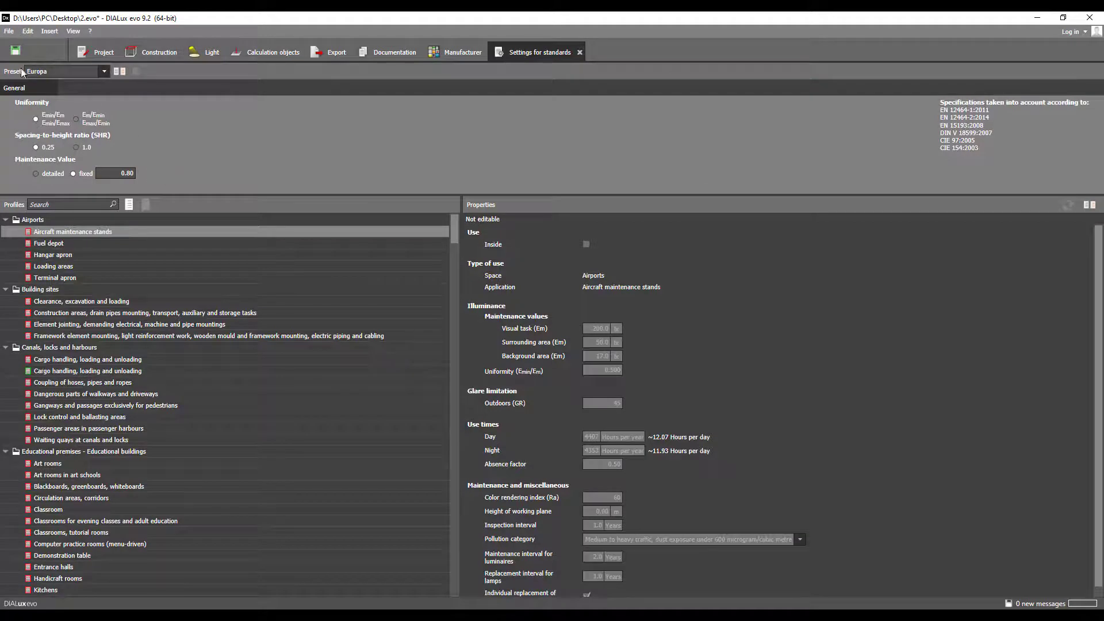
left_click(72, 70)
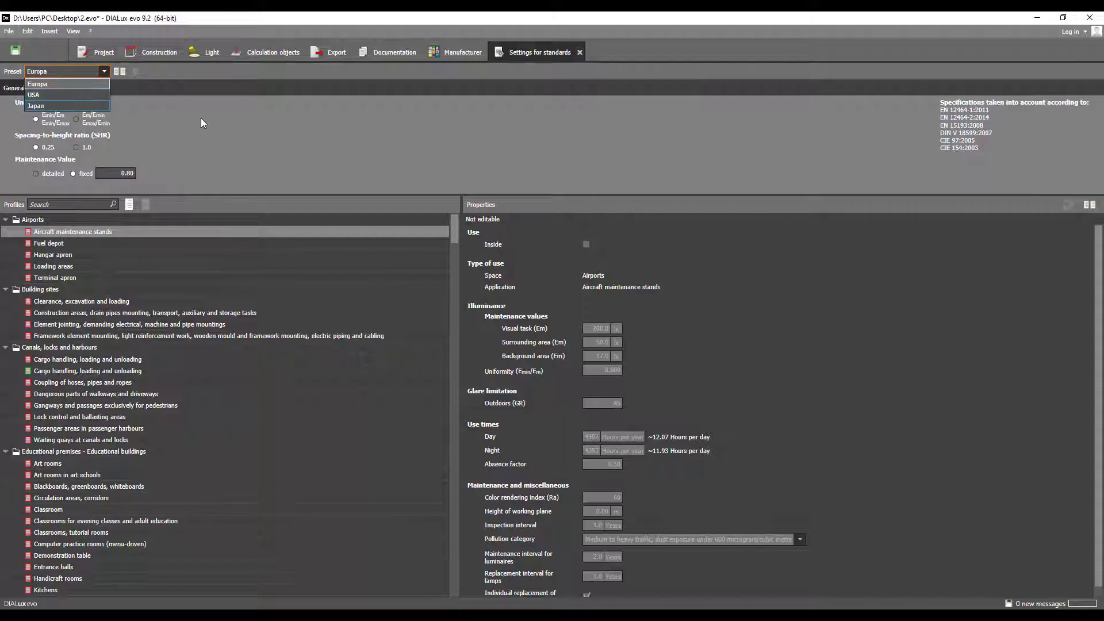
left_click(156, 118)
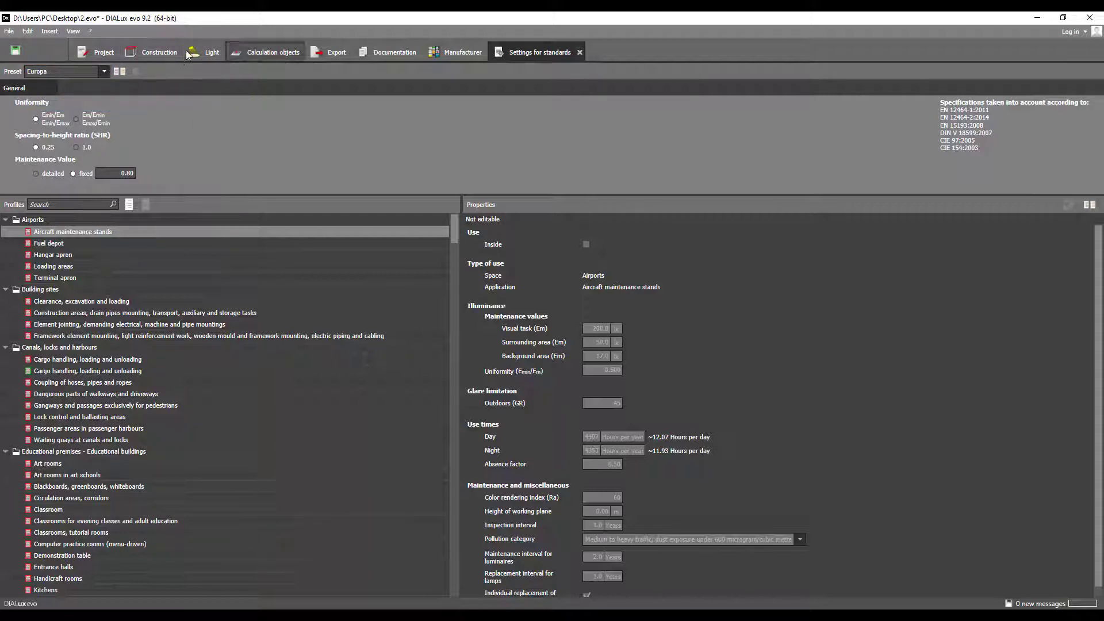
left_click(162, 55)
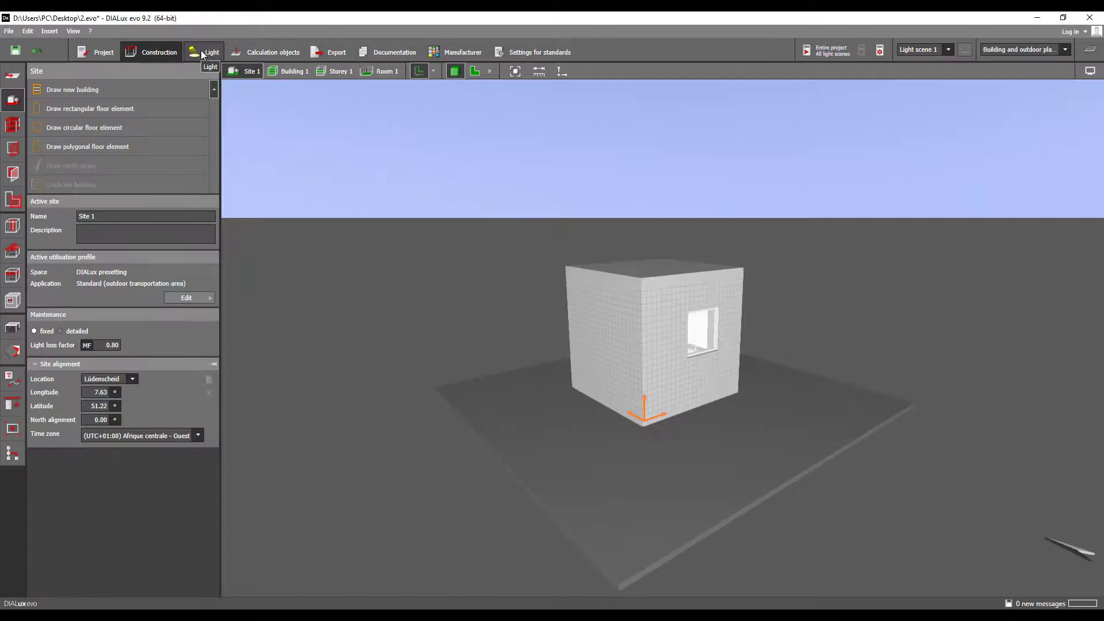
left_click(201, 51)
left_click(380, 71)
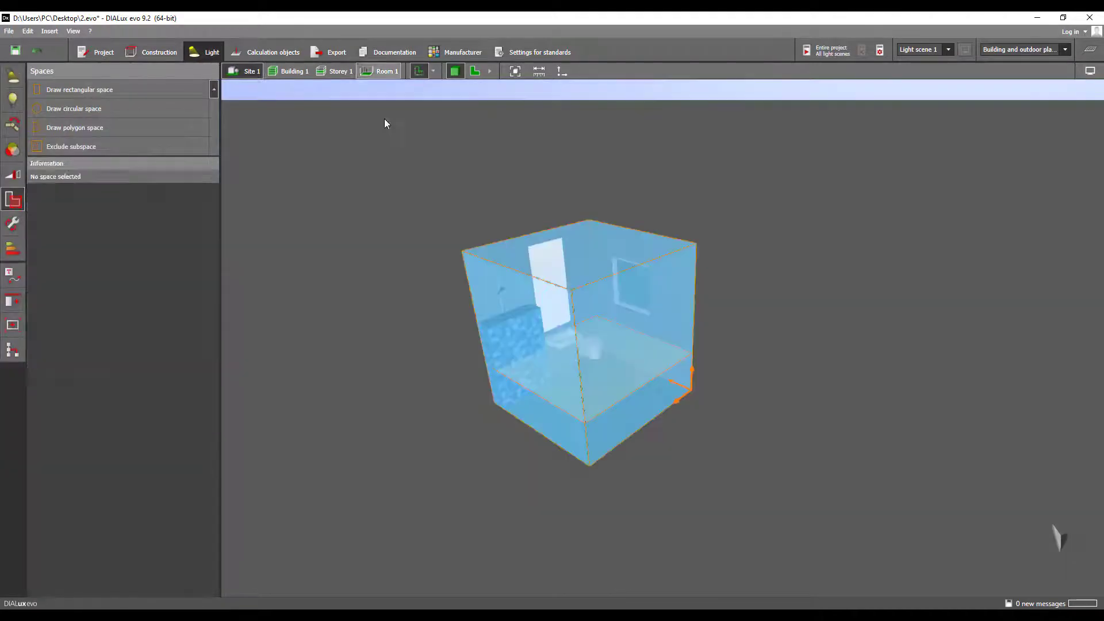
left_click(367, 195)
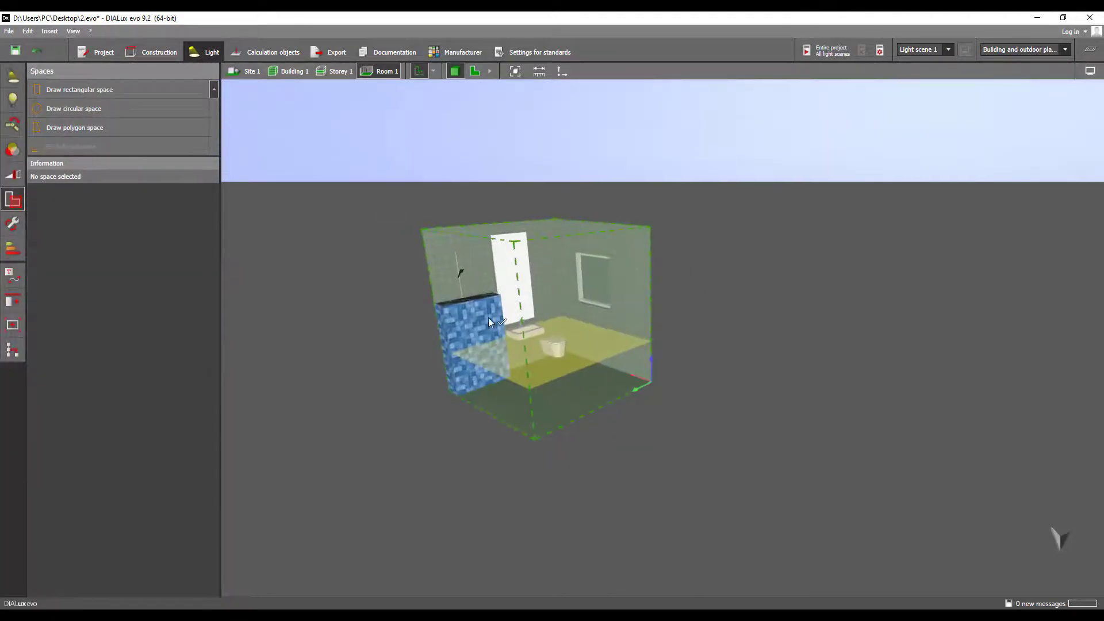
left_click(563, 362)
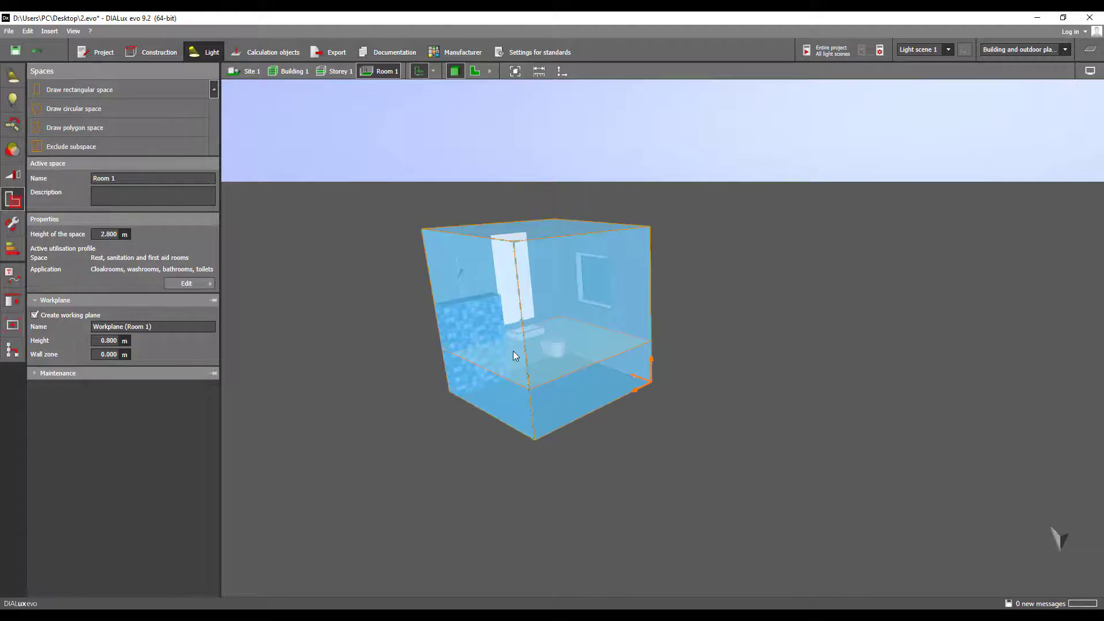
middle_click_drag(557, 352, 473, 417)
middle_click_drag(549, 333, 569, 303)
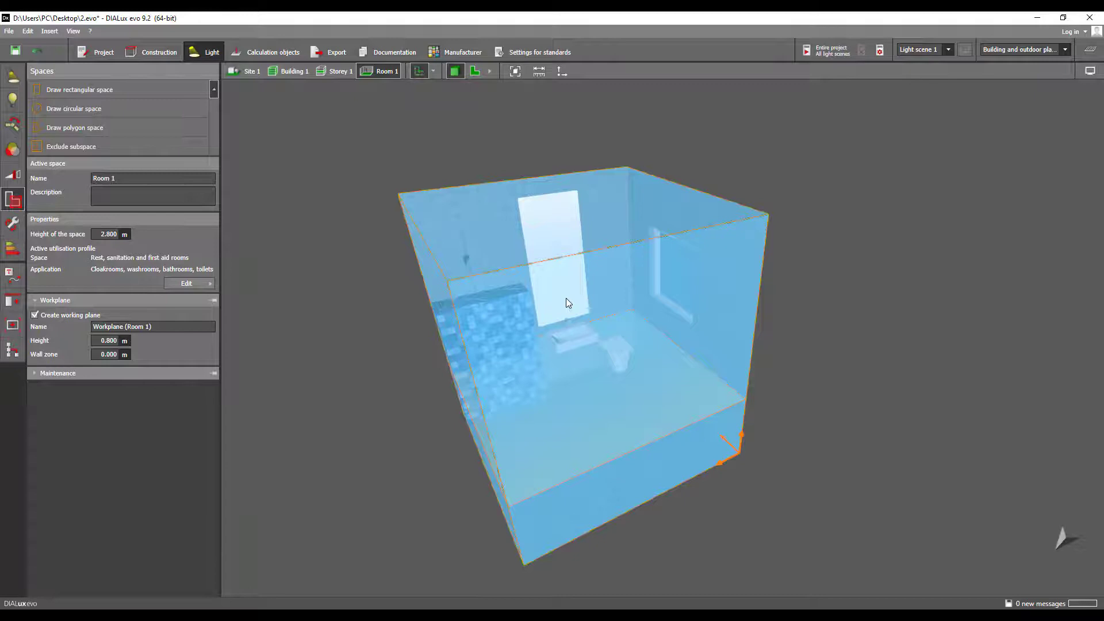
middle_click_drag(629, 291, 631, 195)
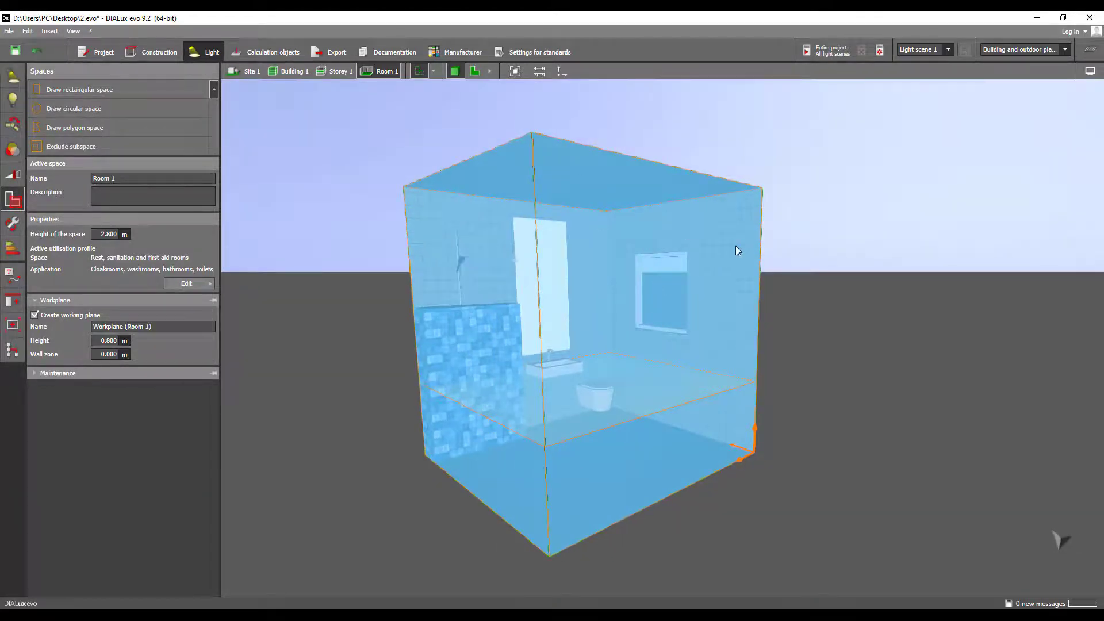
left_click(395, 271)
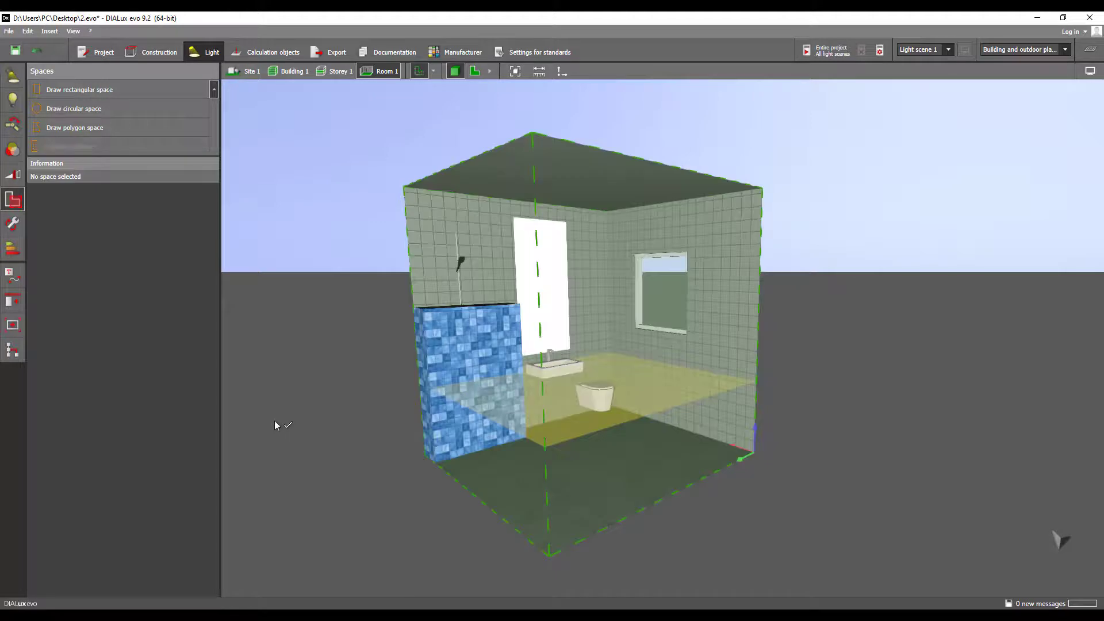
Bring up Chrome and go to the LUMsearch luminaire search page.
left_click(437, 615)
left_click(495, 580)
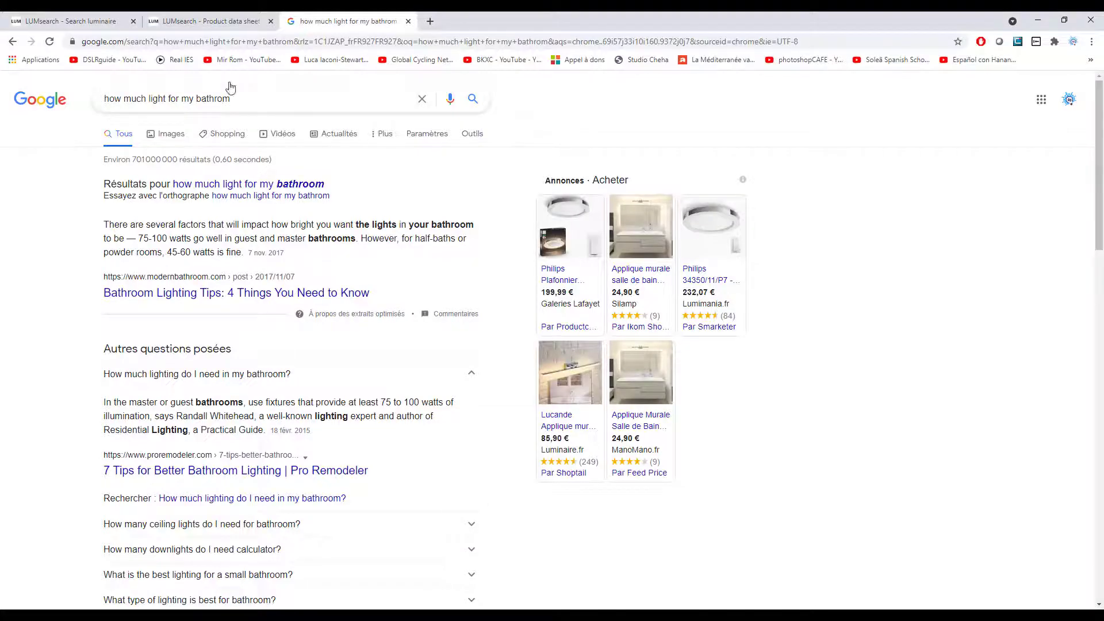
left_click(233, 17)
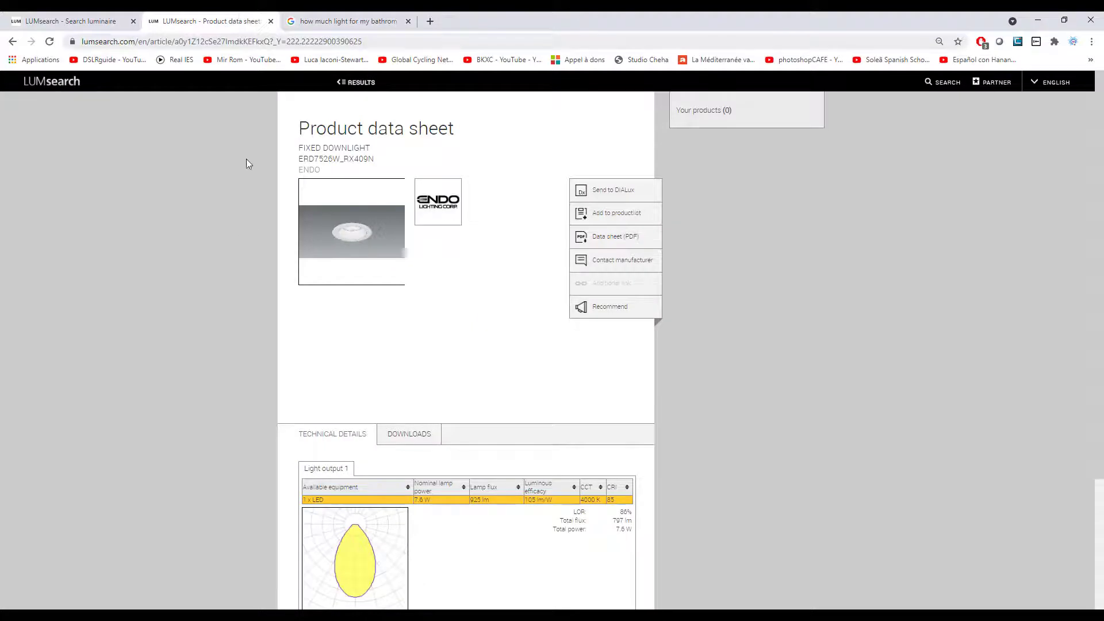
left_click(86, 21)
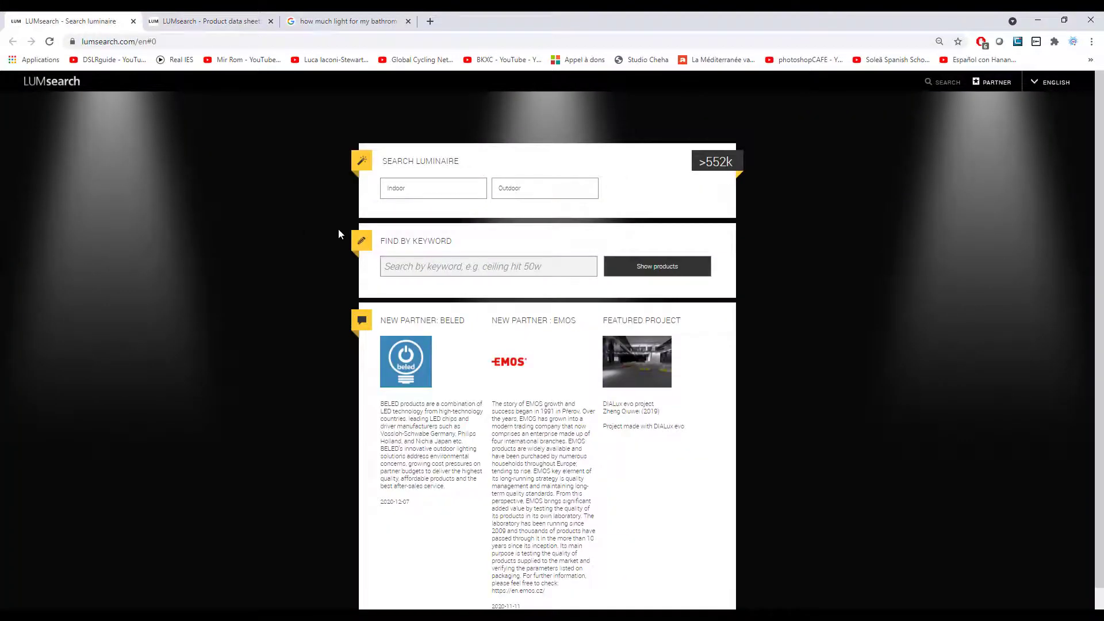
Filter for indoor ceiling-recessed luminaires with a wide beam, listing 32,317 results.
left_click(432, 193)
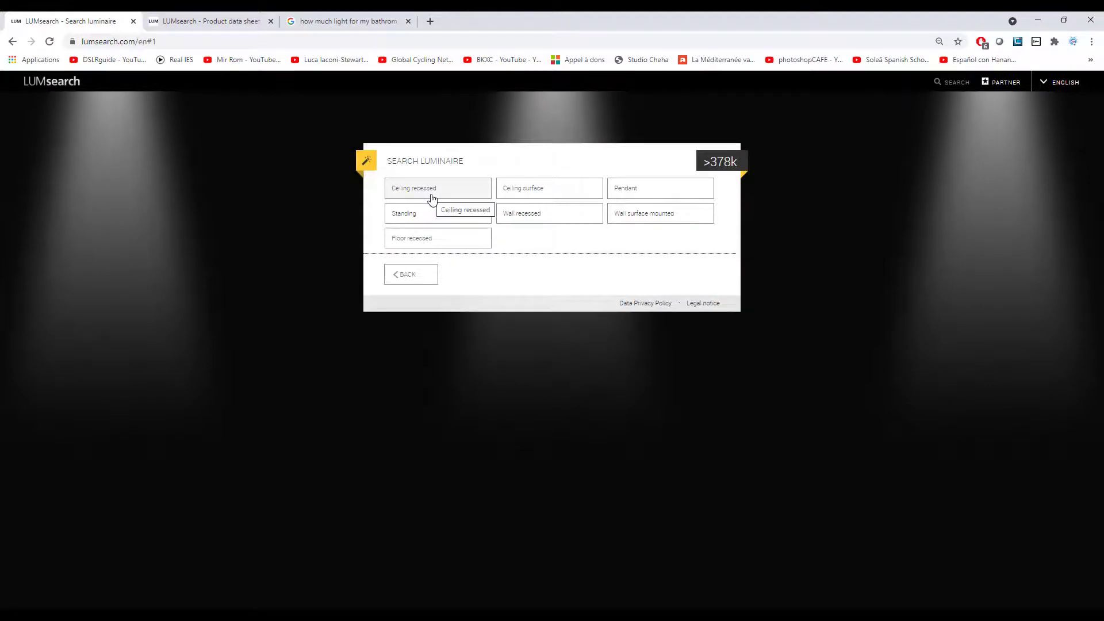
left_click(432, 195)
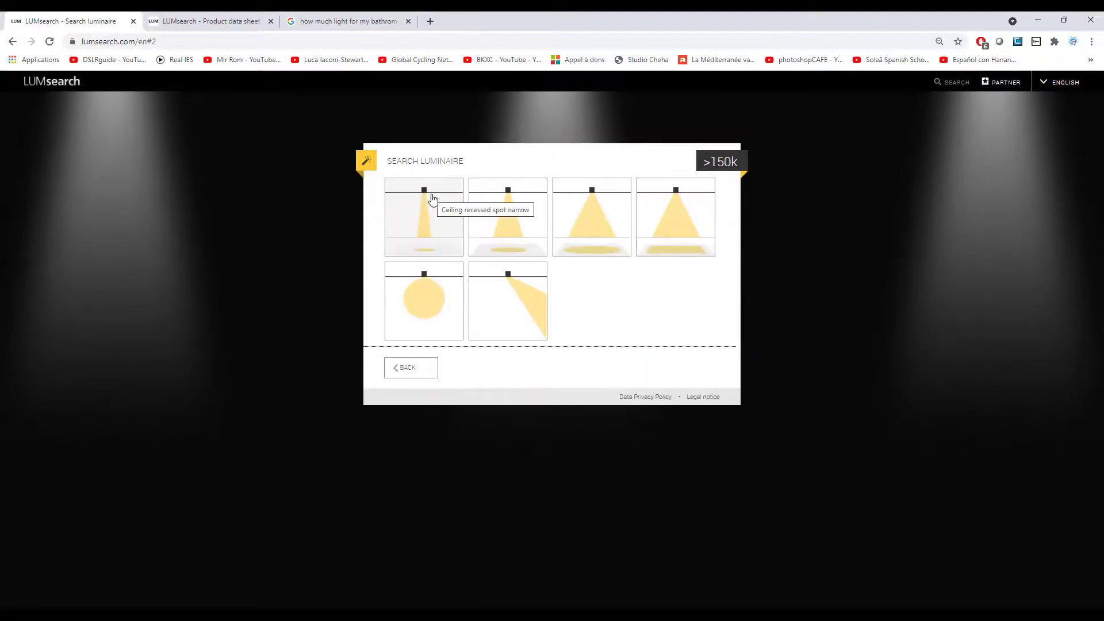
left_click(671, 239)
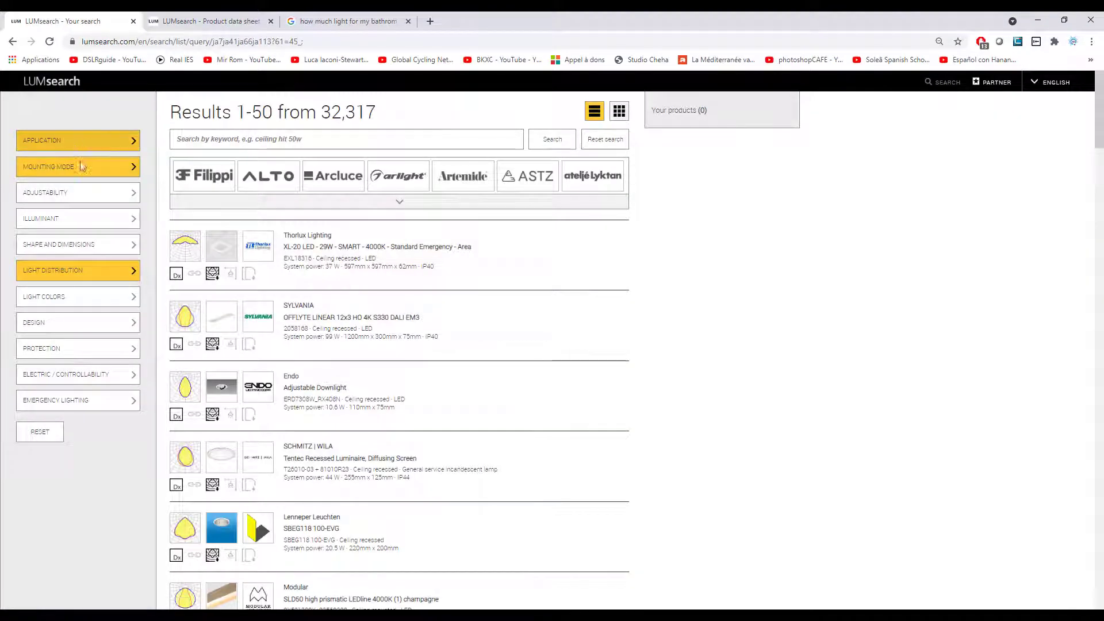
Filter LUMsearch for Neutral white, LED illuminant and maximum 15 W lamp power, leaving 1,143 luminaires.
left_click(104, 304)
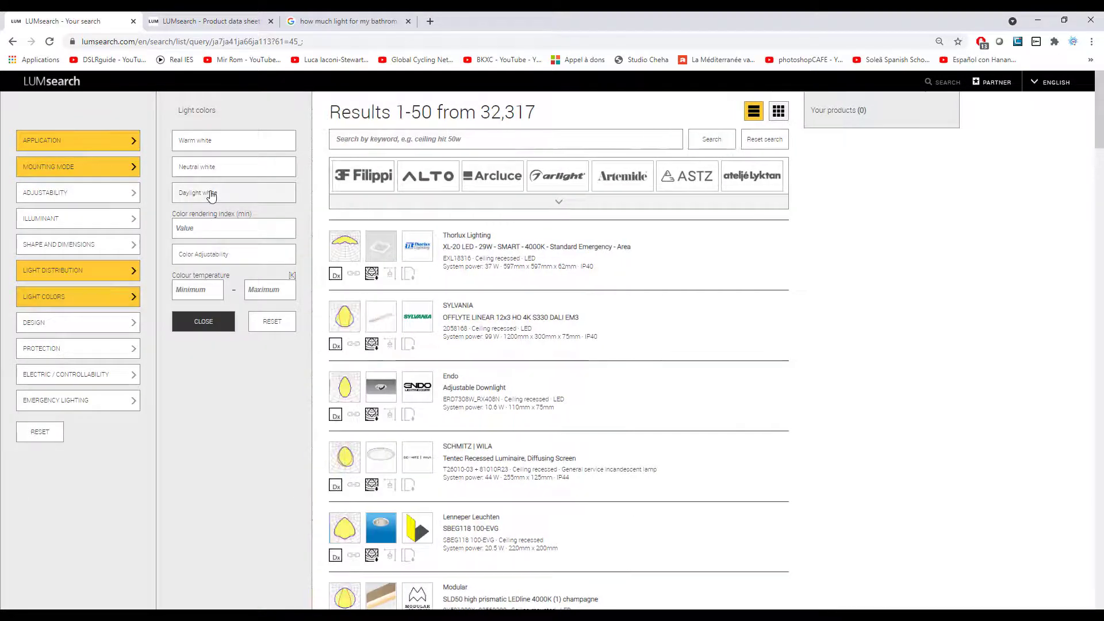
left_click(215, 170)
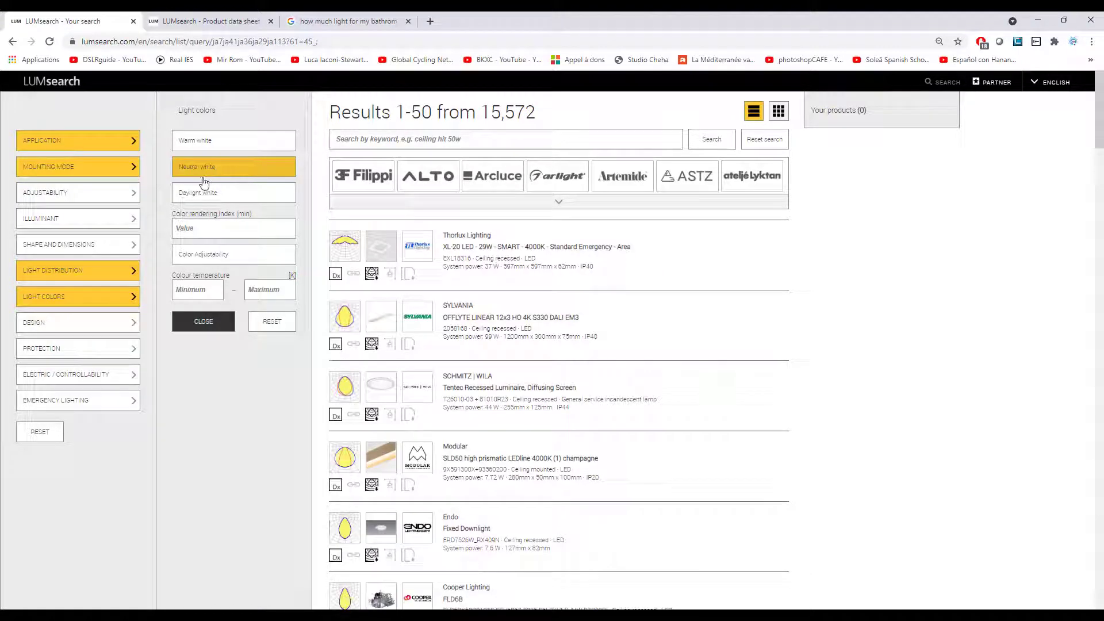
left_click(98, 225)
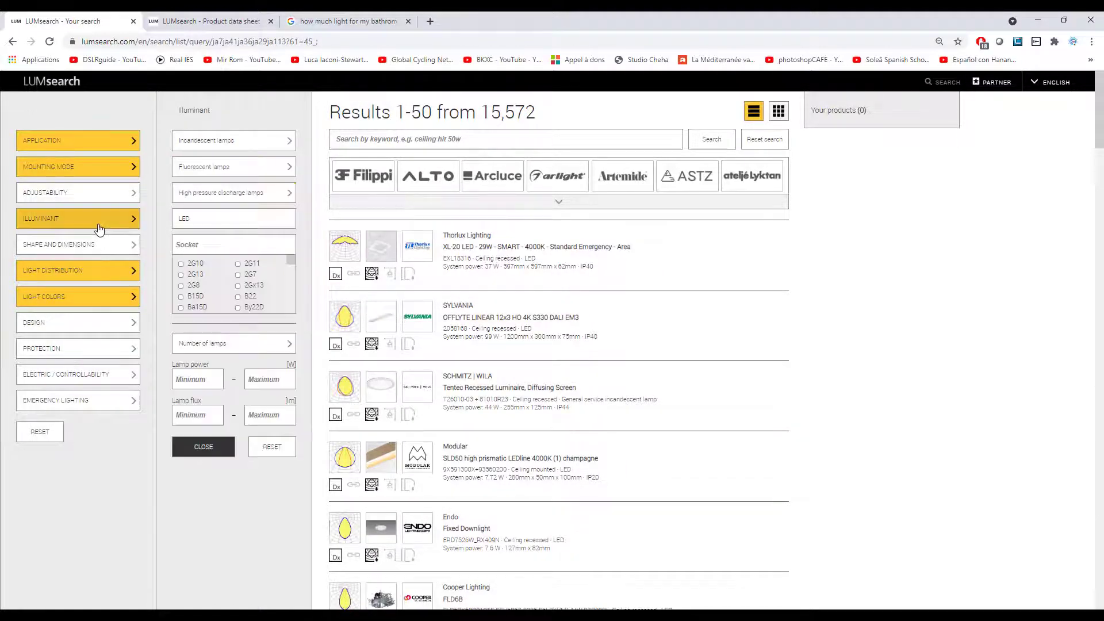
left_click(187, 224)
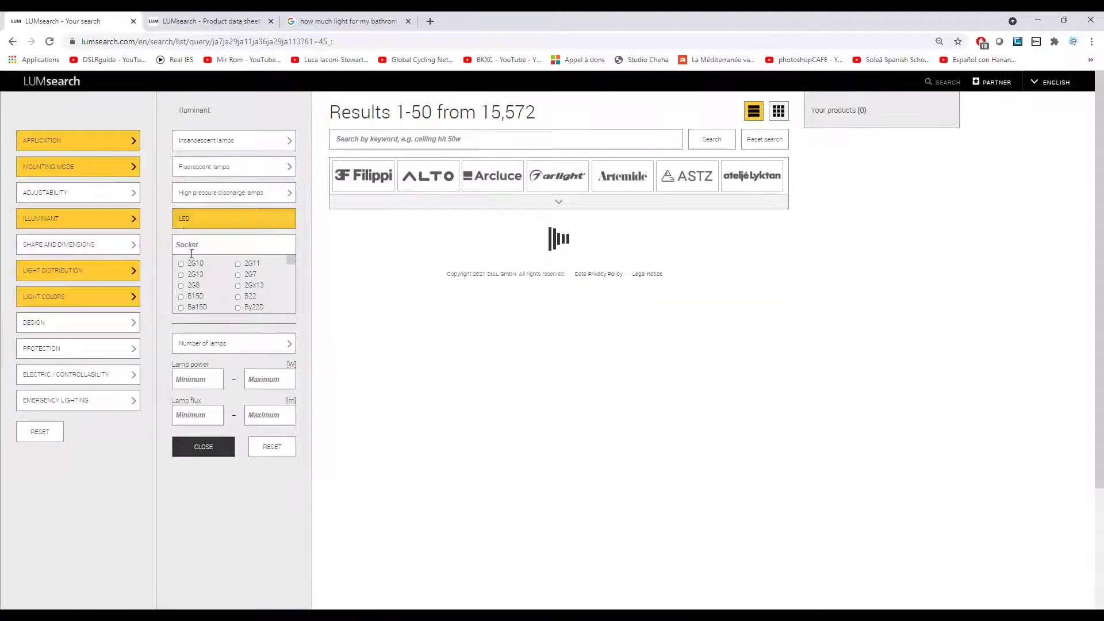
left_click(266, 380)
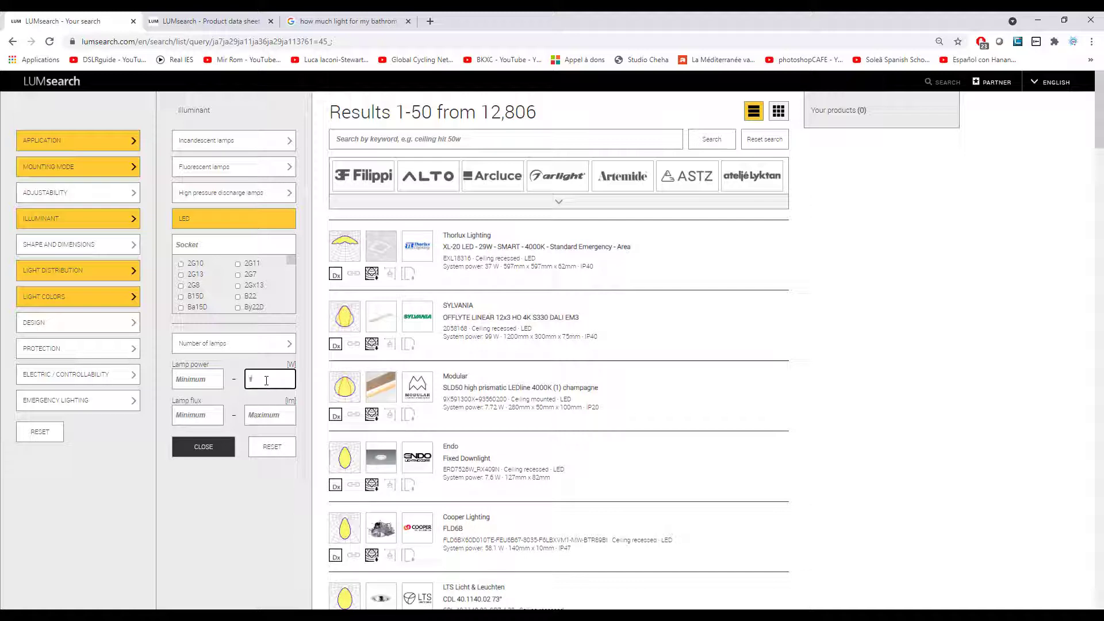
type("15")
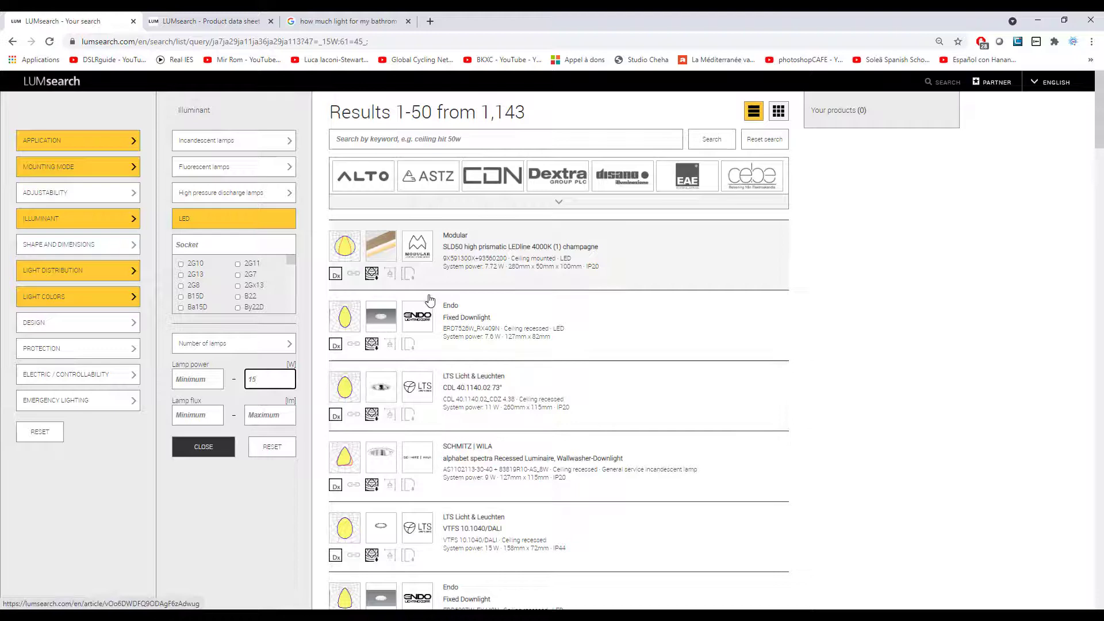
scroll(430, 300, "down", 4)
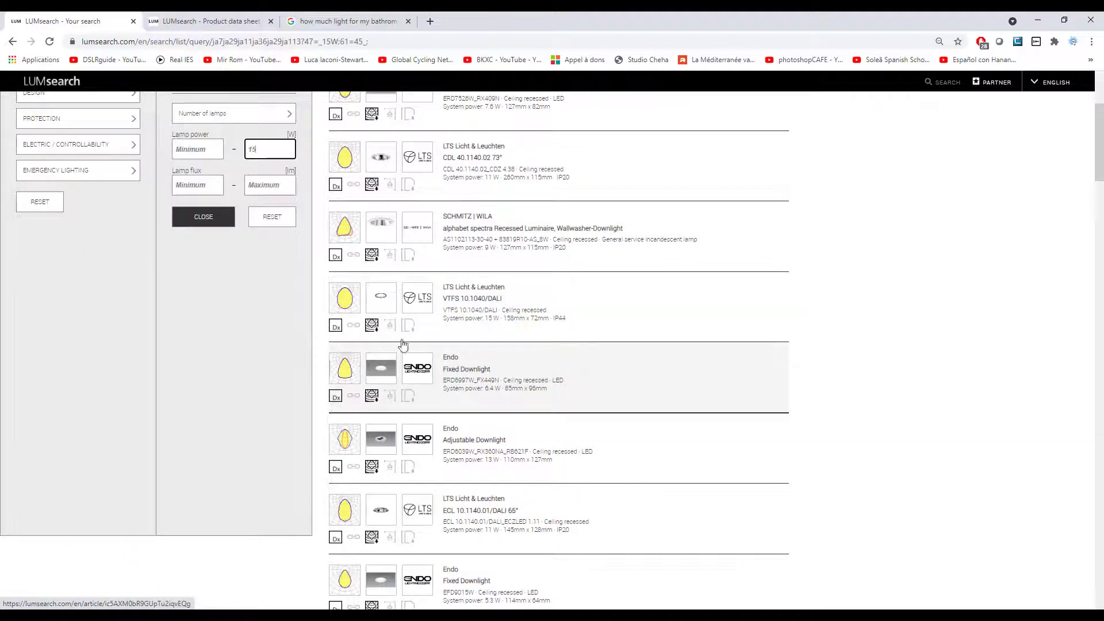
Send the Endo Fixed Downlight ERD7526W_RX409N (7.6 W, 798 lm) from its data sheet to DIALux.
left_click(222, 17)
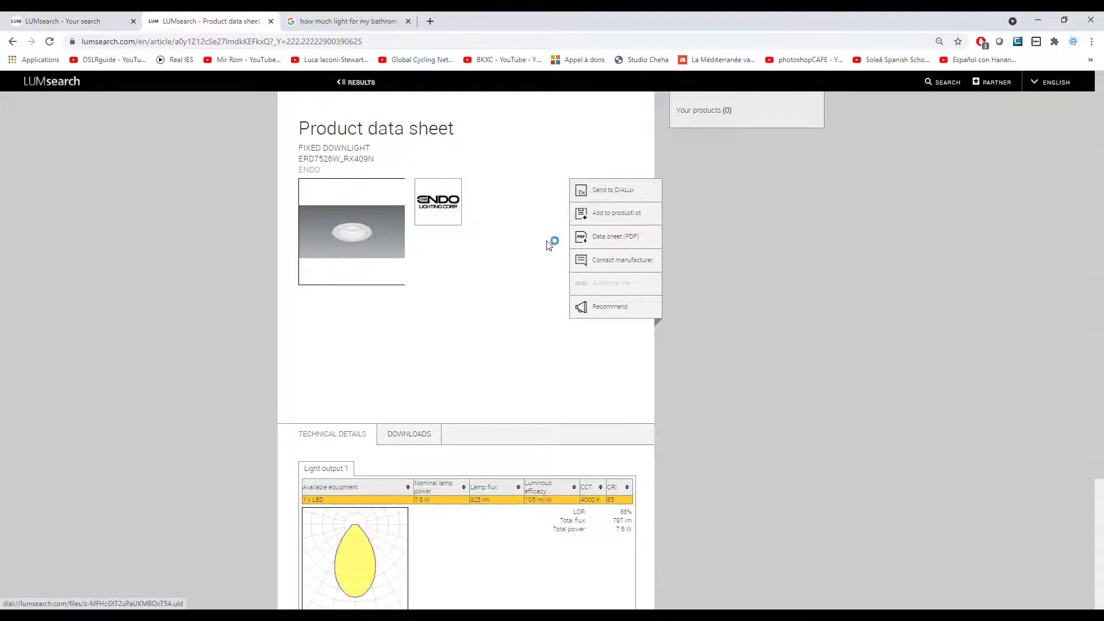
left_click(601, 195)
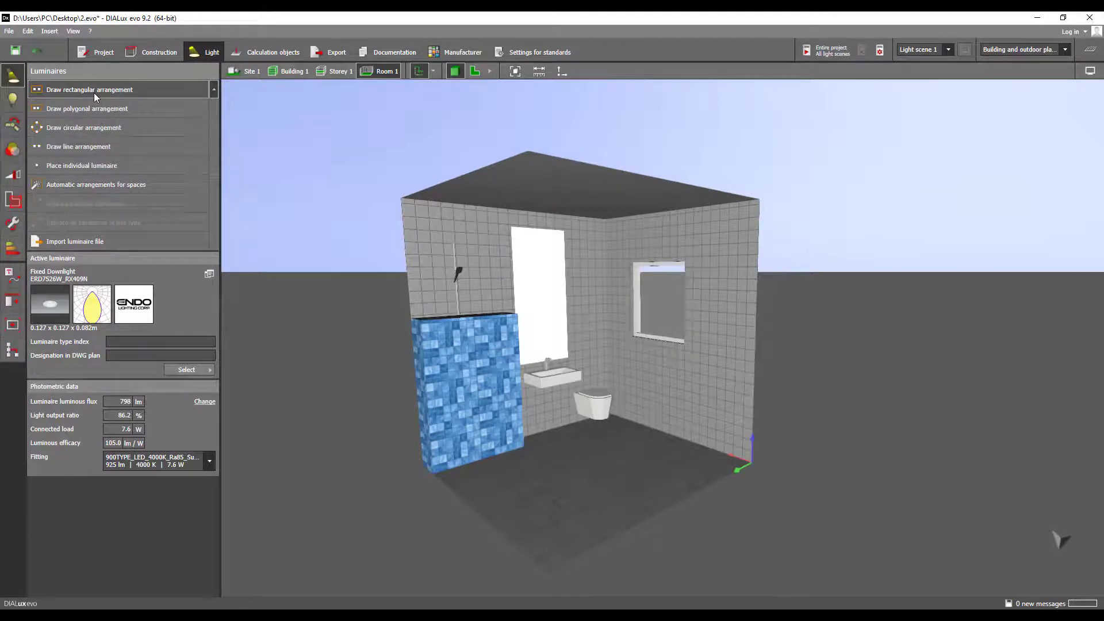
Auto-arrange four Endo downlights in a 2×2 grid on Room 1's ceiling and check it in Construction.
left_click(91, 189)
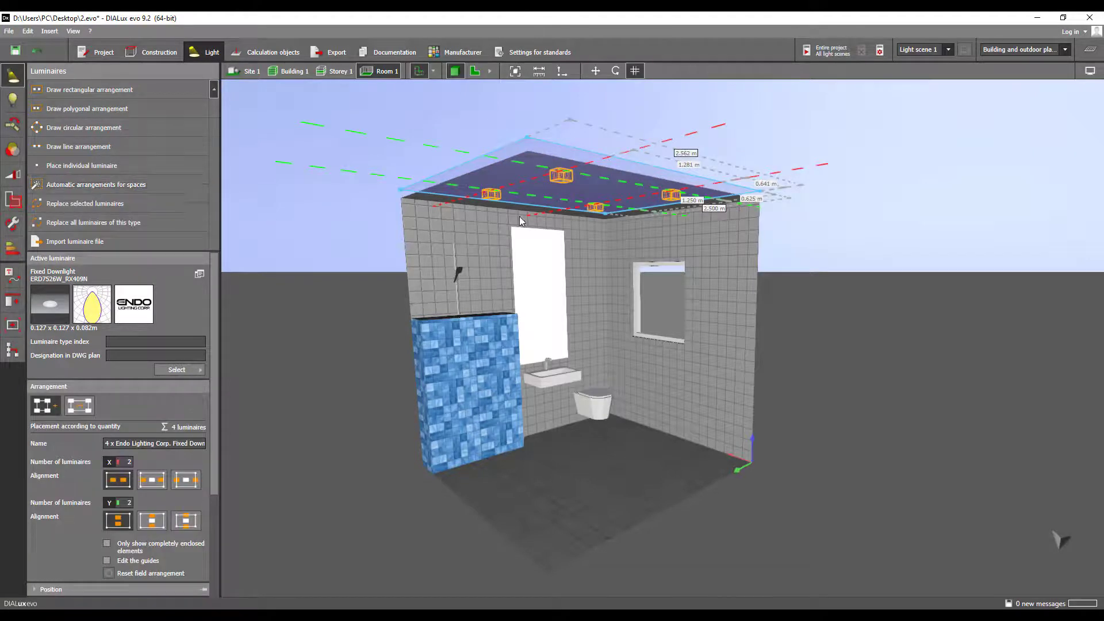
left_click_drag(582, 261, 552, 237)
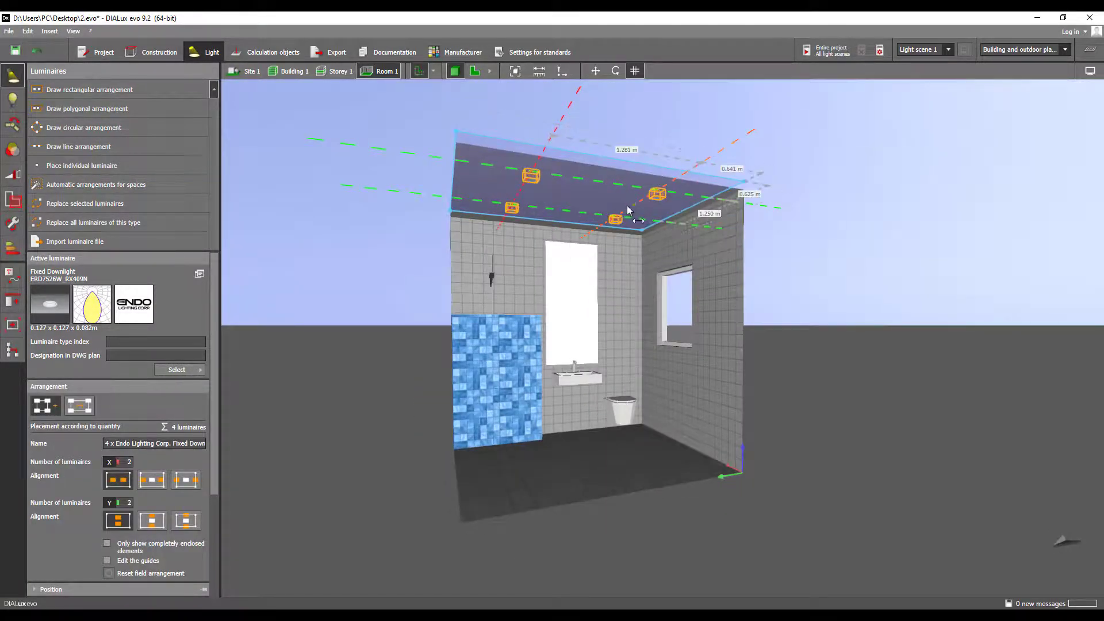
double_click(730, 255)
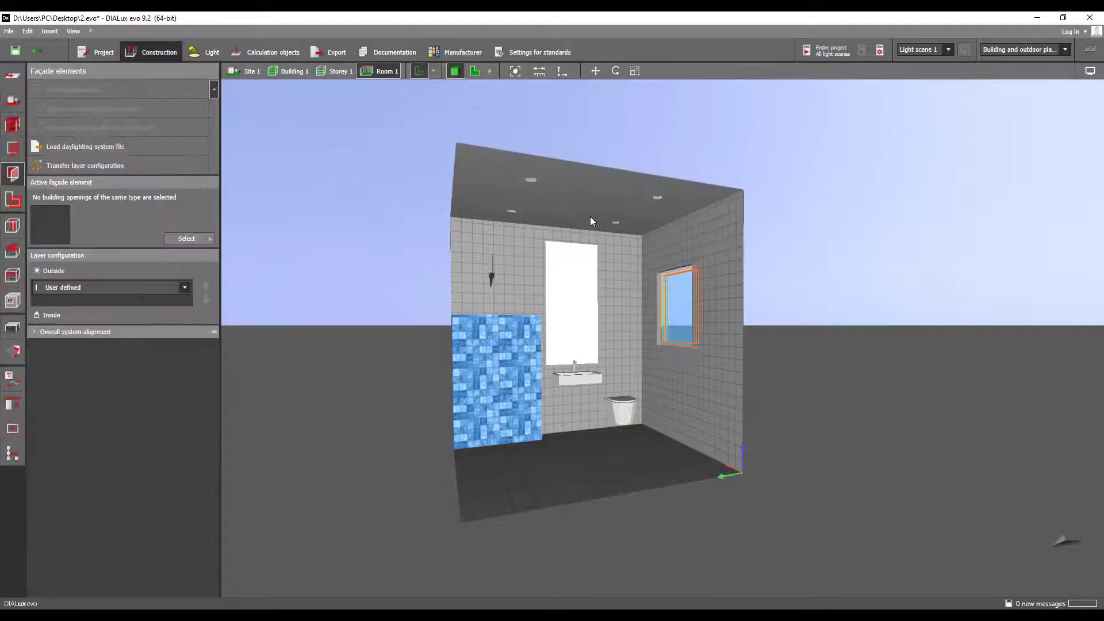
left_click_drag(551, 213, 616, 209)
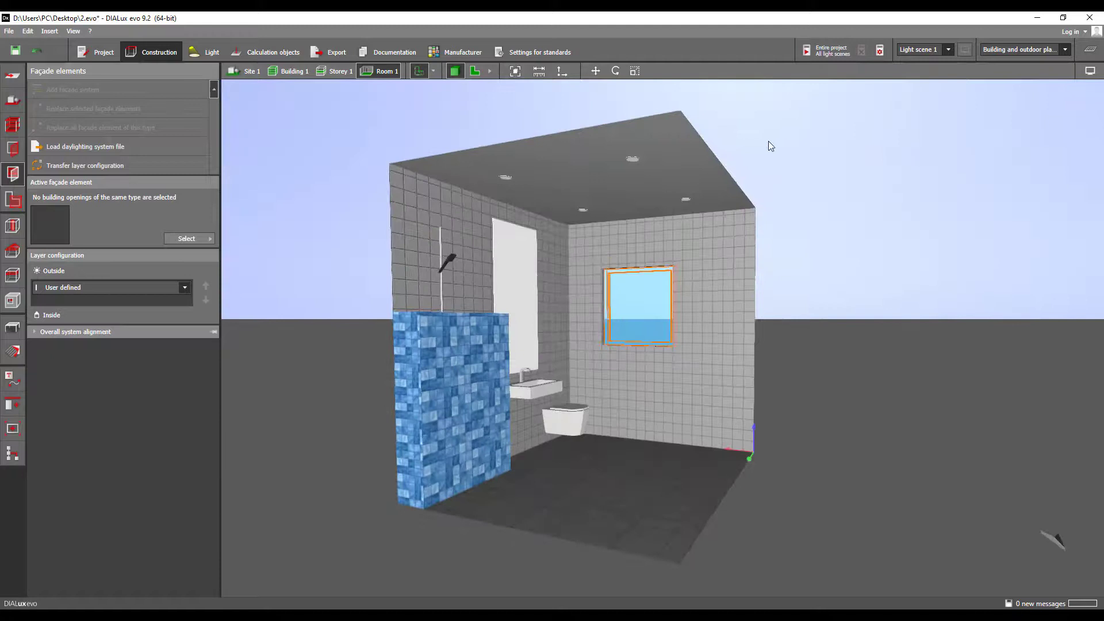
Calculate the lighting and inspect Room 1's workplane isolines: 210 lx average, 0.005 uniformity.
left_click(807, 50)
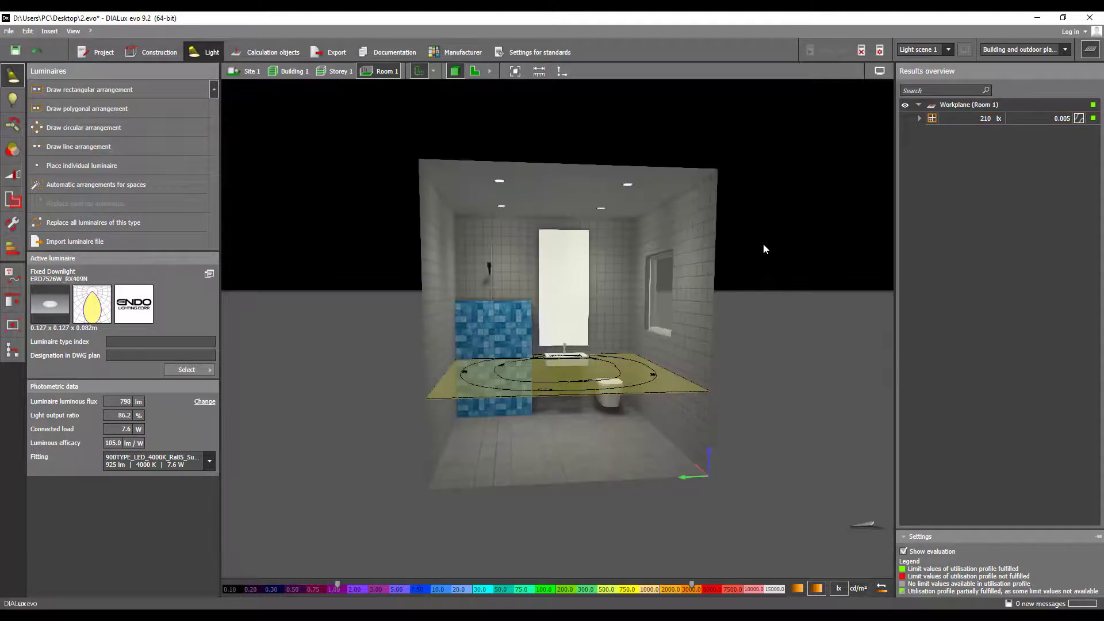
right_click_drag(764, 243, 723, 274)
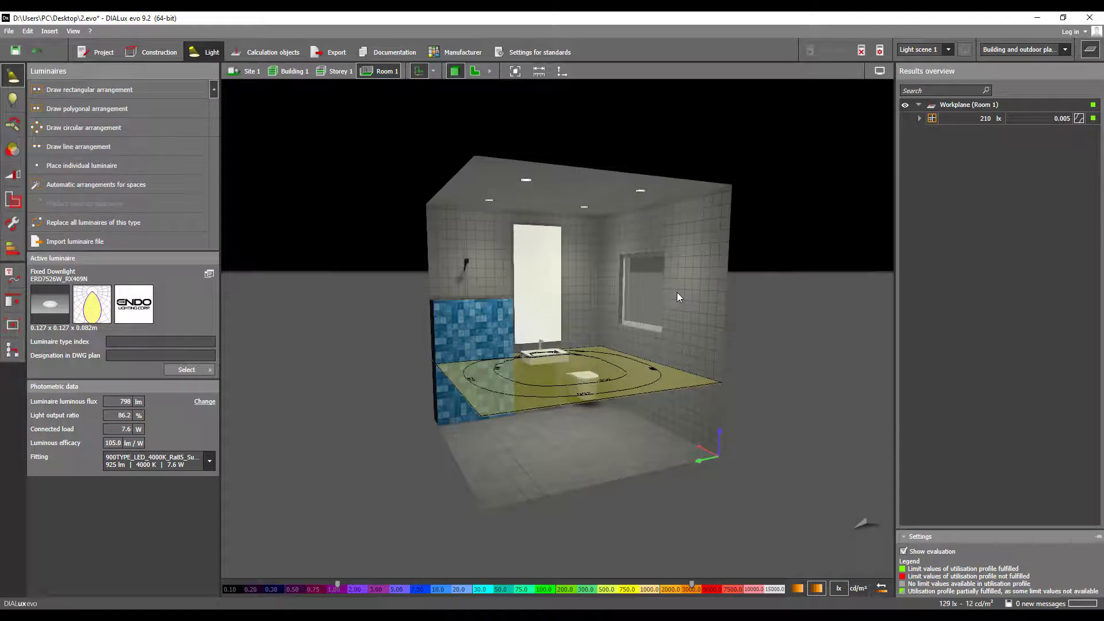
right_click_drag(679, 292, 579, 355)
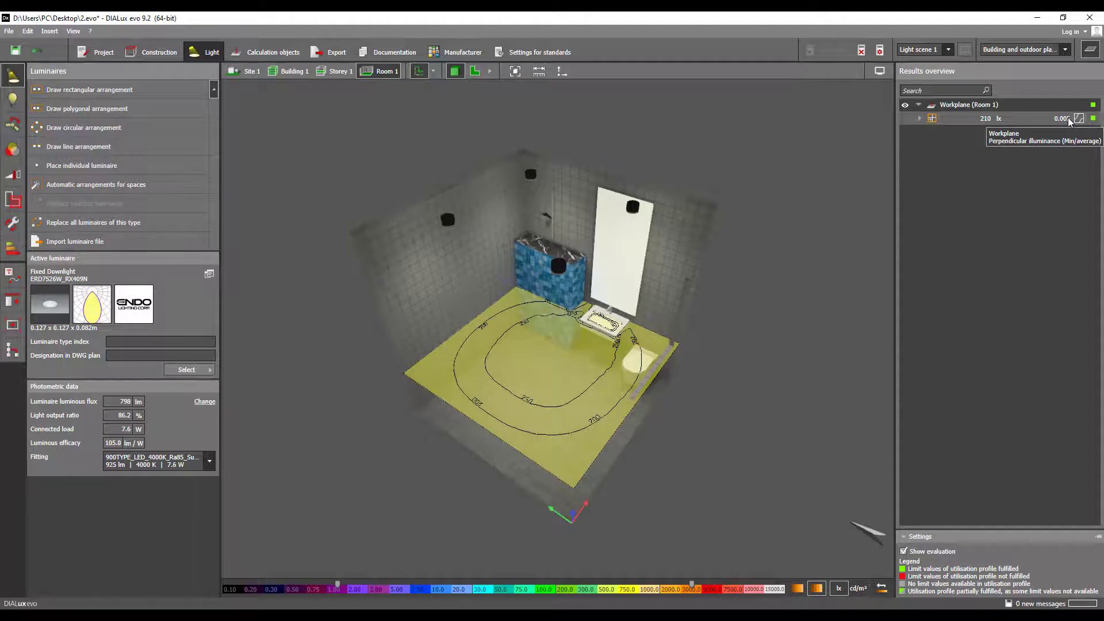
left_click(13, 199)
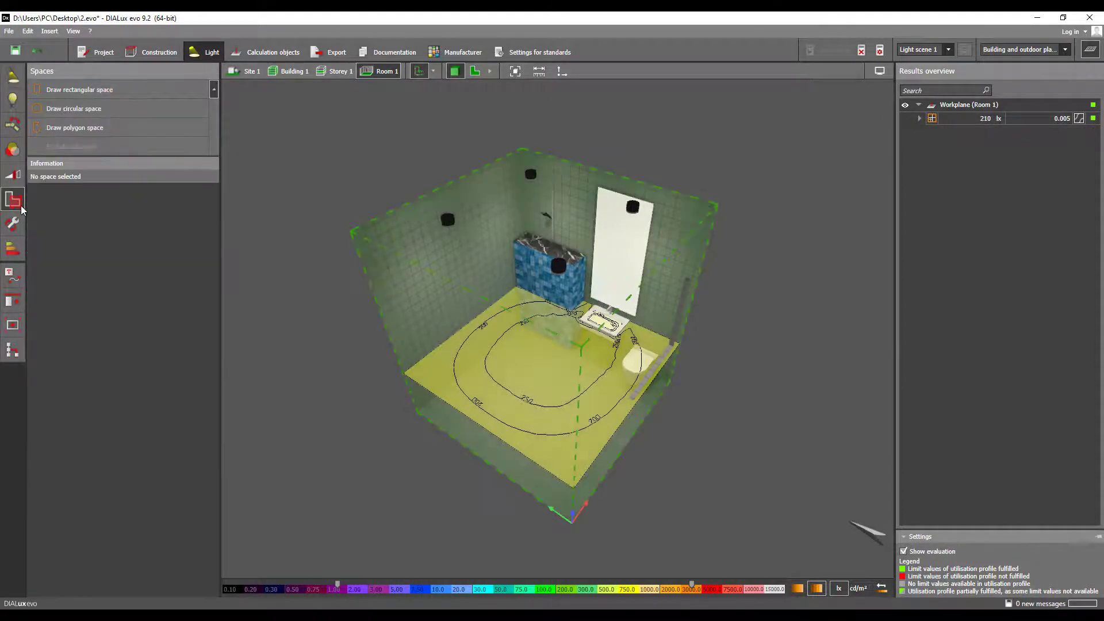
left_click(465, 356)
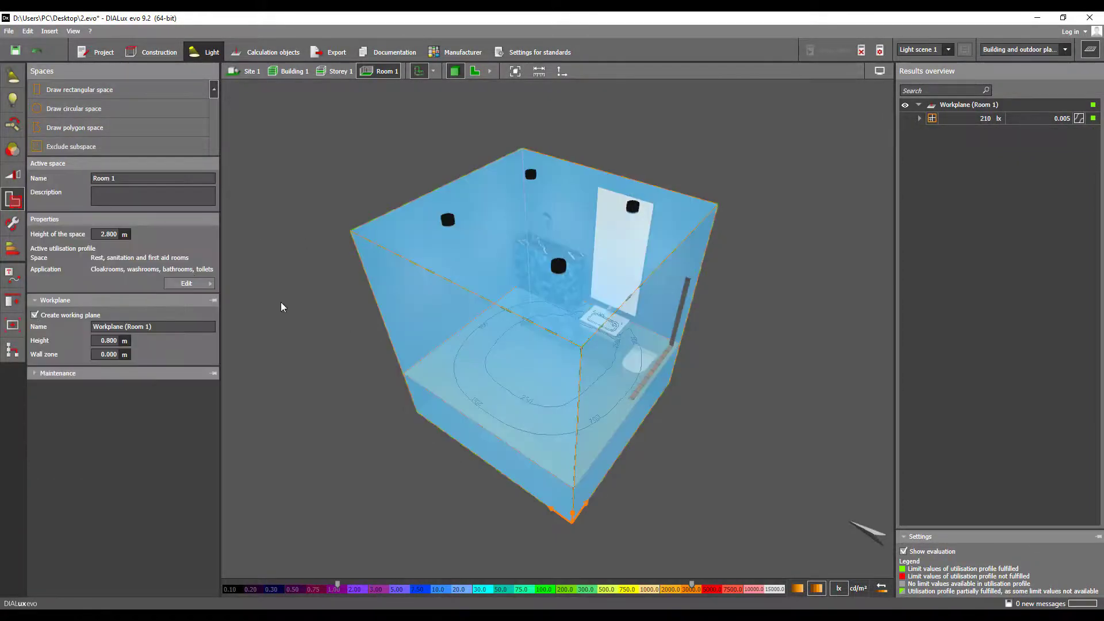
left_click(187, 284)
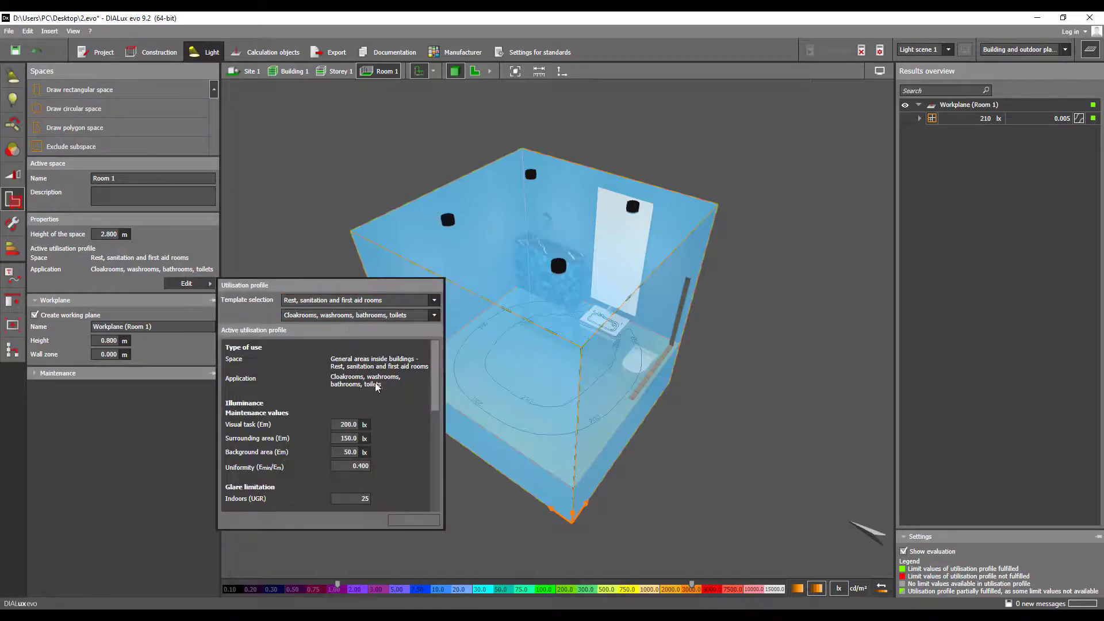
left_click(349, 466)
left_click(169, 481)
right_click_drag(403, 424, 419, 384)
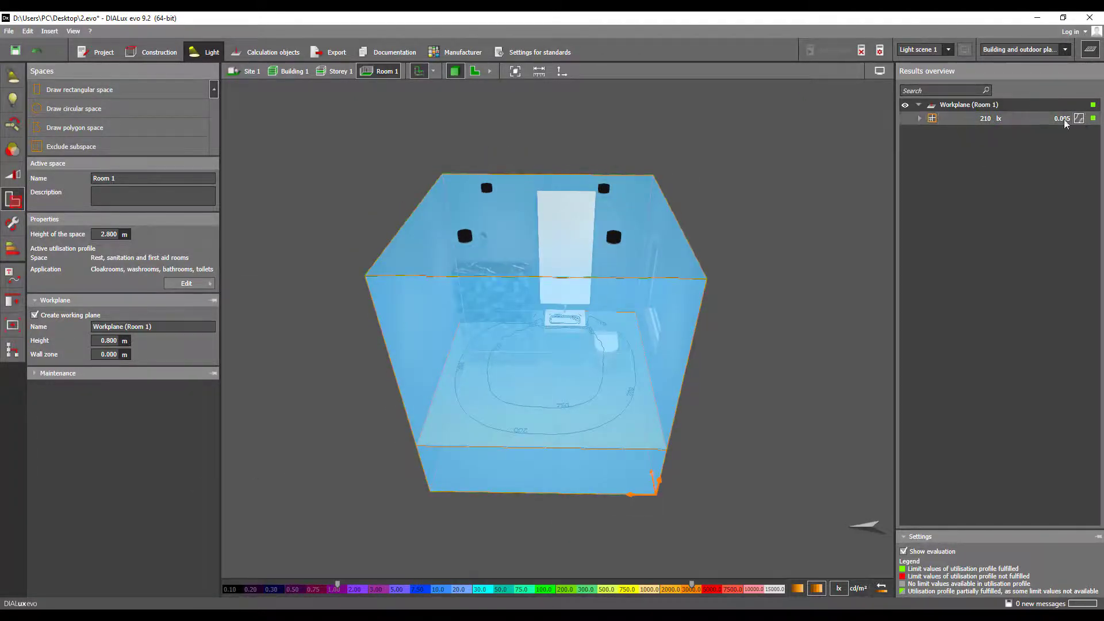
Deselect the room and decline saving the project now.
key("Escape")
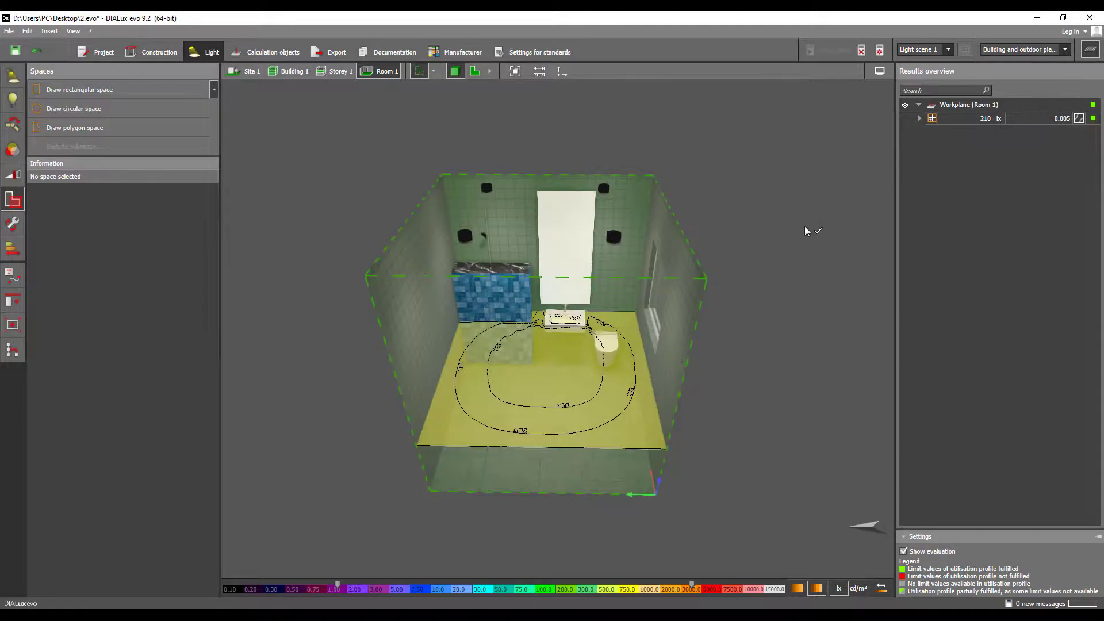
scroll(673, 322, "up", 5)
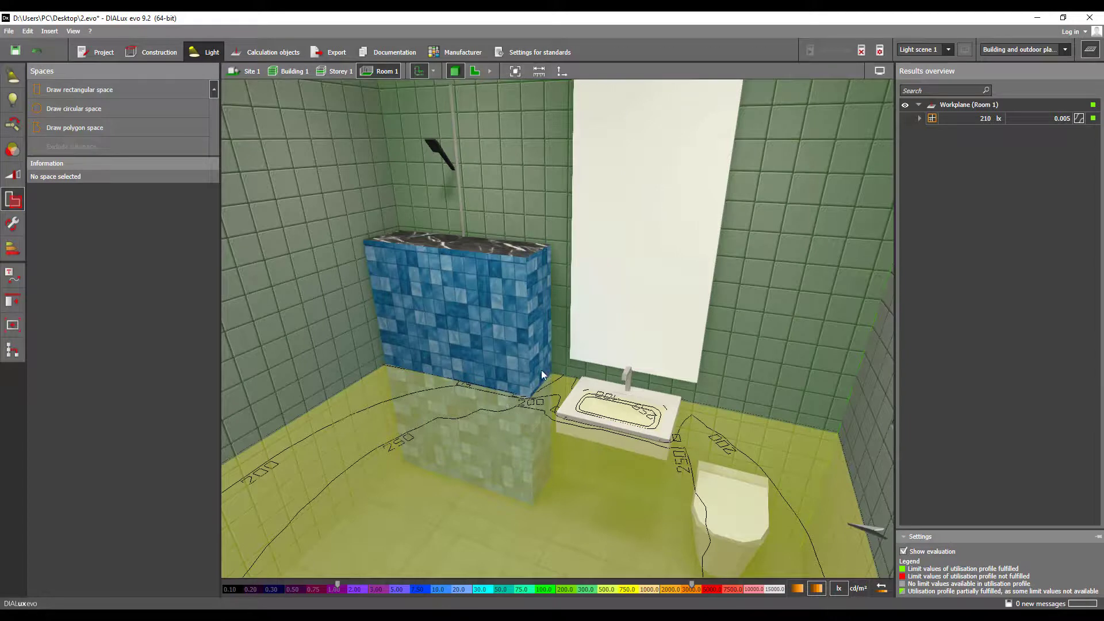
left_click(595, 337)
left_click_drag(593, 227, 559, 241)
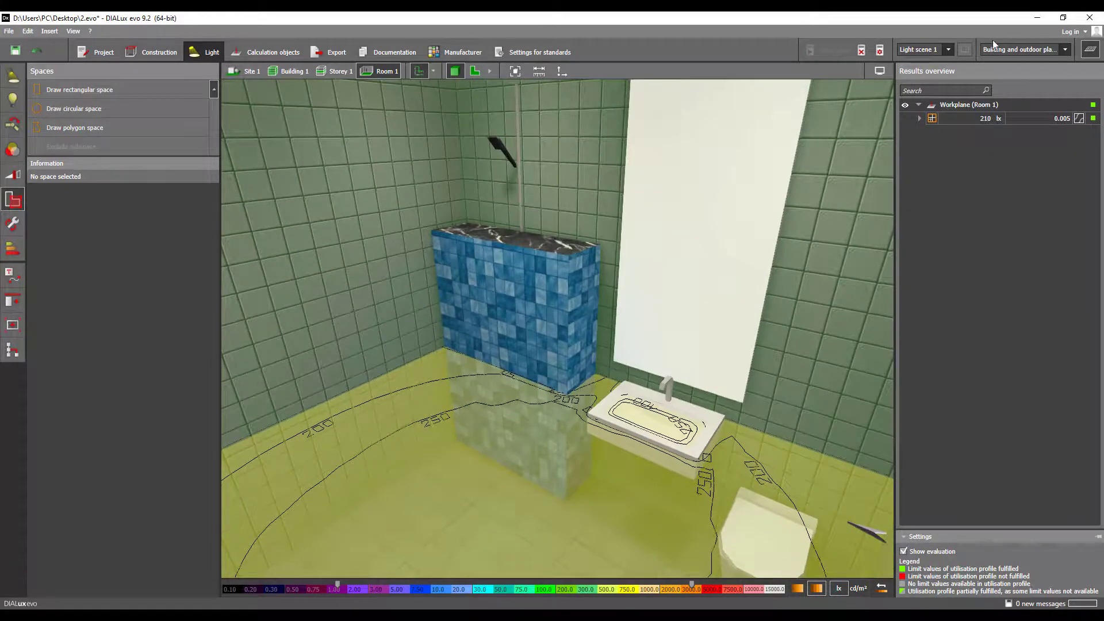
Rerun the lighting calculation and select Room 1 to edit its workplane wall zone.
left_click(879, 53)
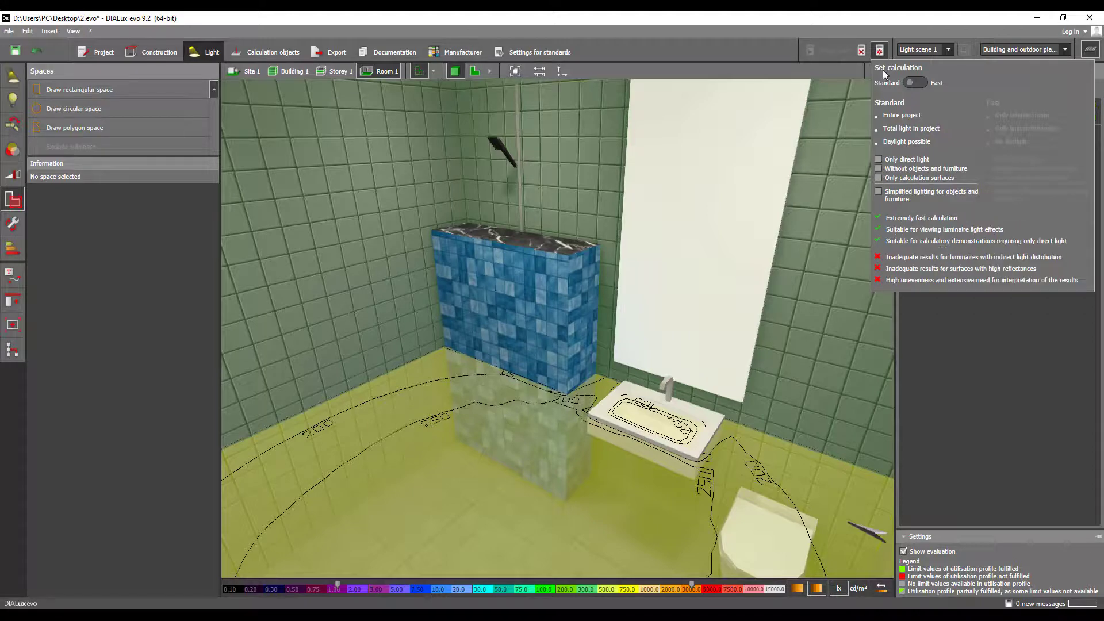
left_click(880, 50)
left_click_drag(633, 224, 666, 225)
scroll(666, 225, "down", 10)
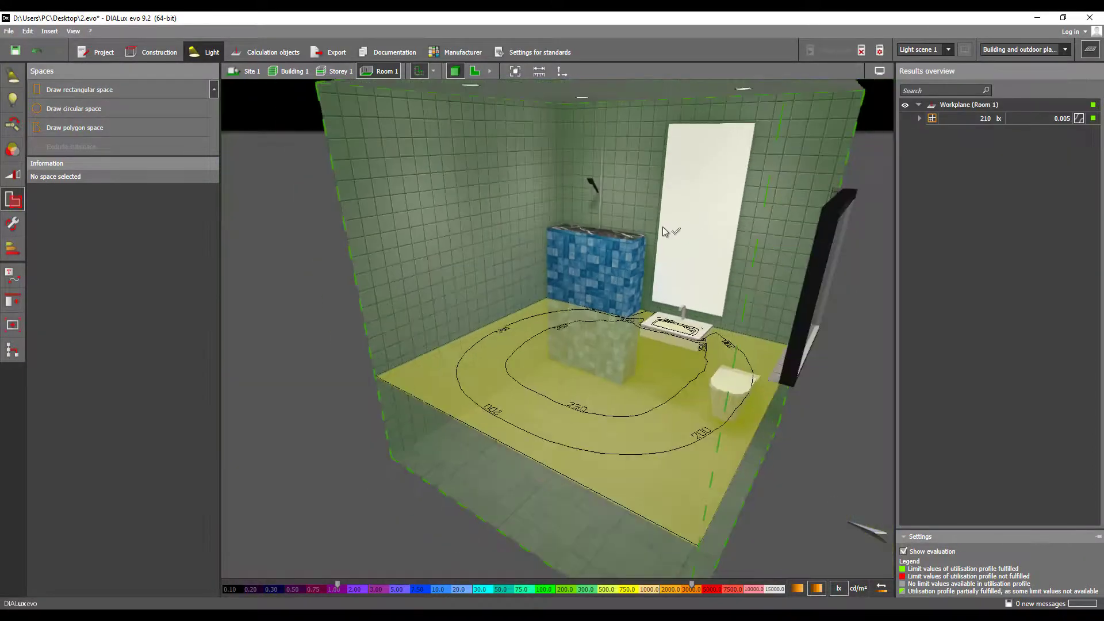
middle_click_drag(633, 255, 375, 287)
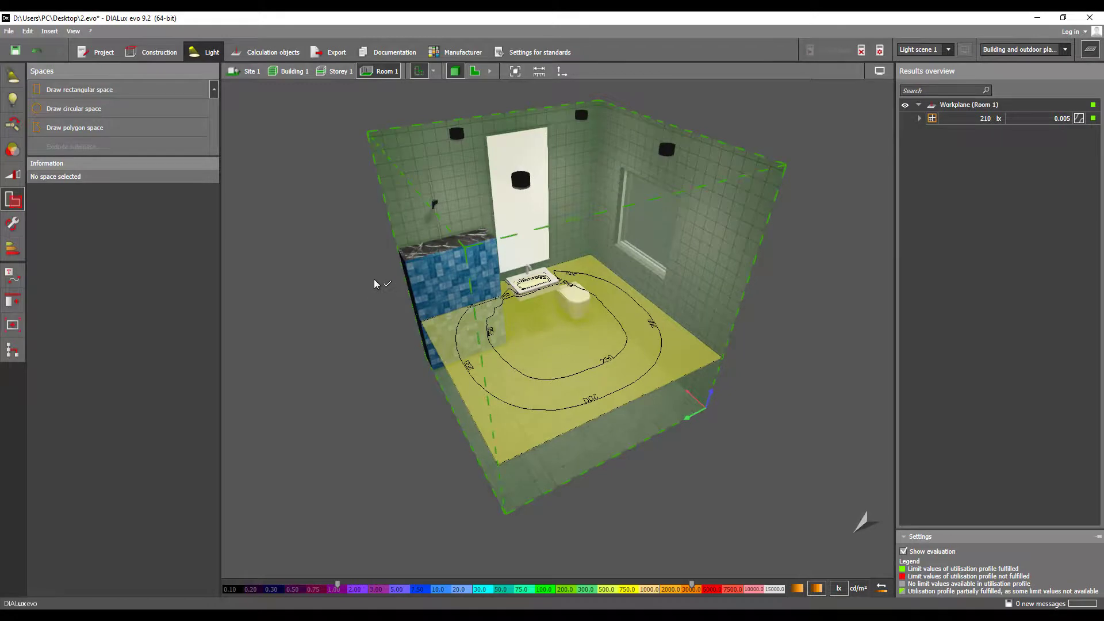
left_click(532, 378)
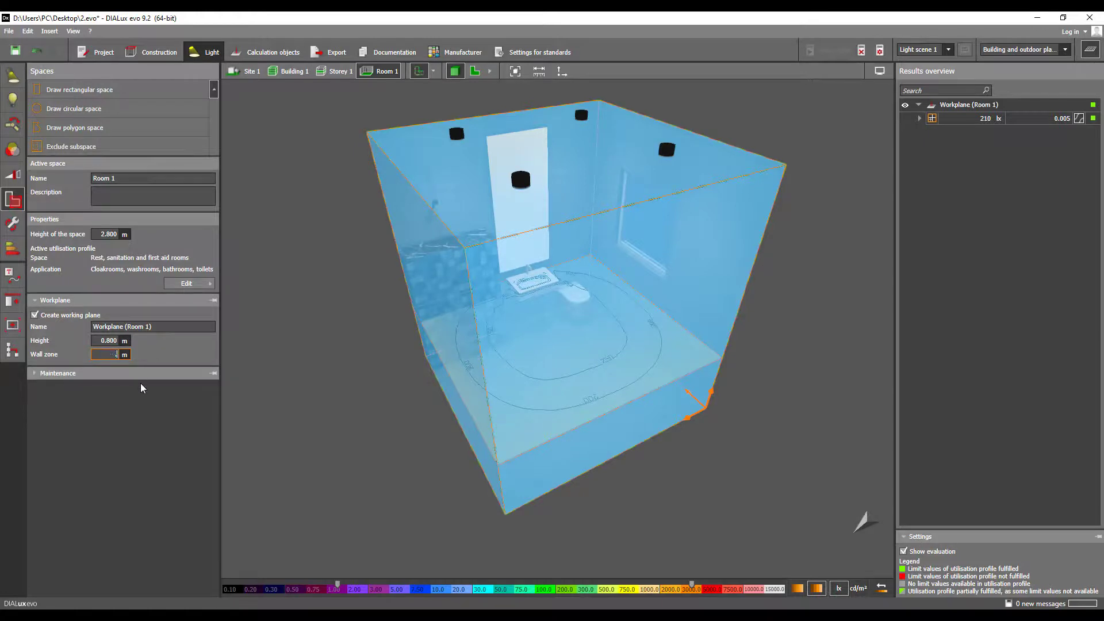
Set Room 1's workplane wall zone to 0.5 m, accepting that current results become invalid.
type(".5")
key("Return")
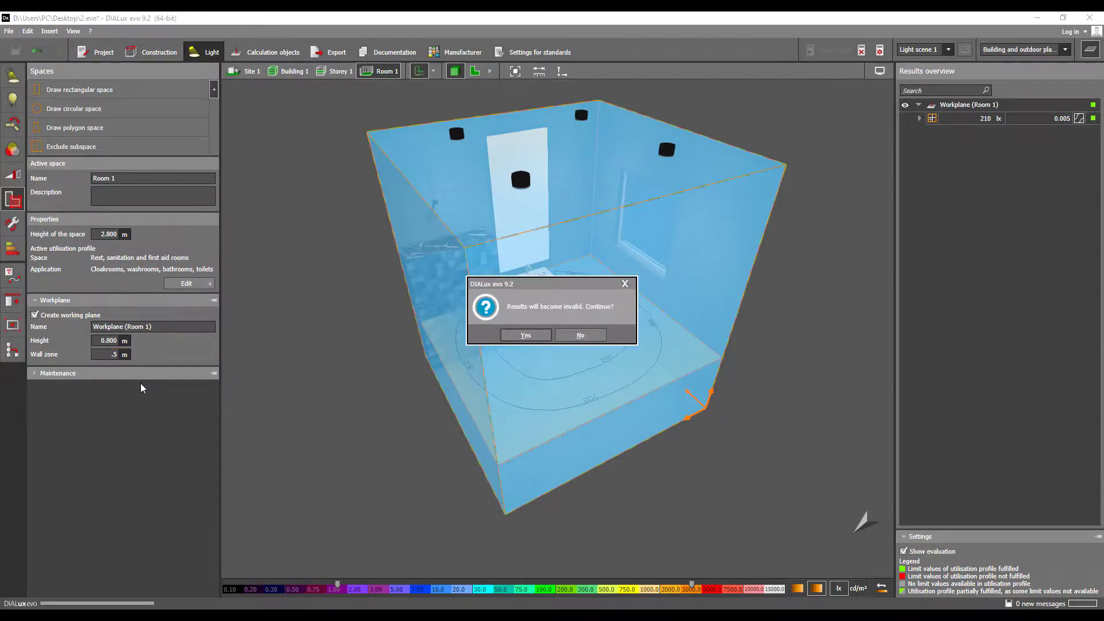
key("Return")
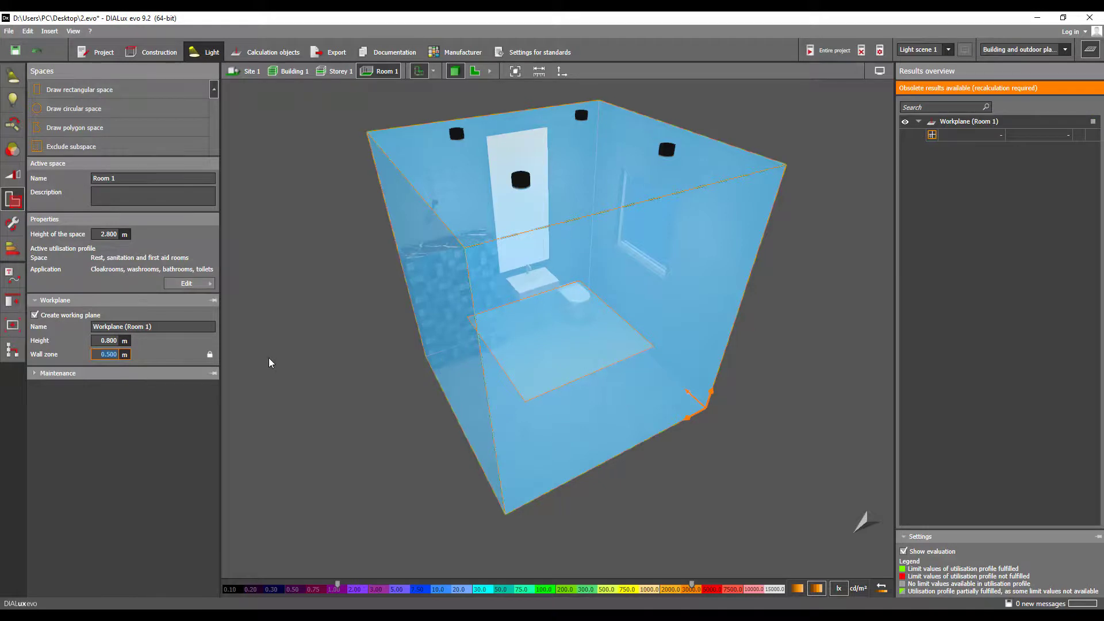
left_click(268, 358)
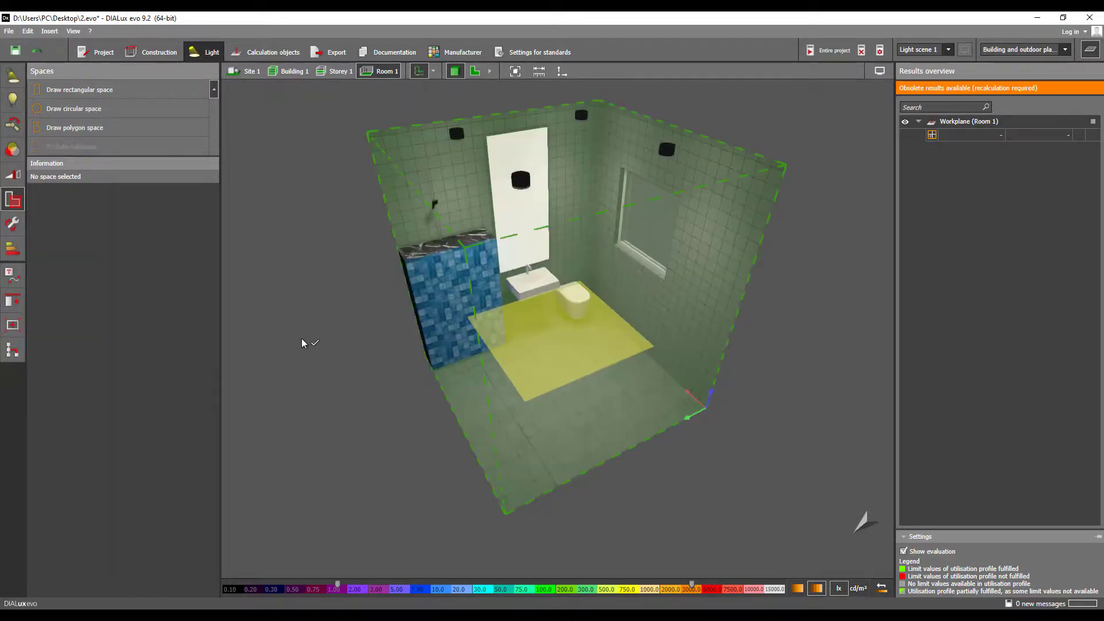
middle_click_drag(302, 344, 392, 326)
scroll(388, 316, "down", 2)
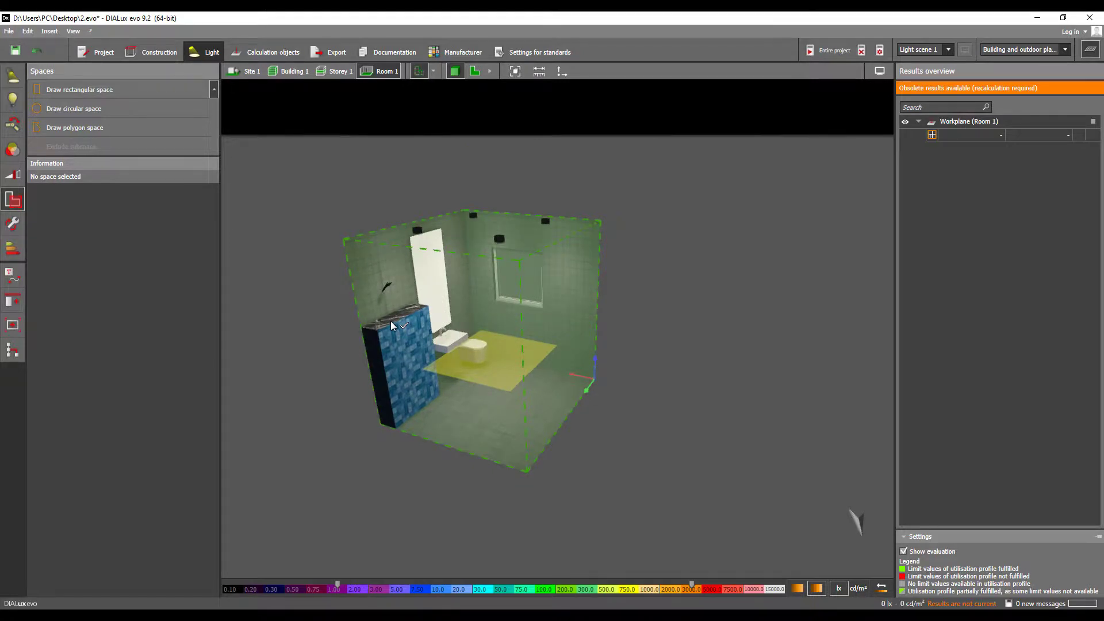
middle_click_drag(391, 325, 526, 341)
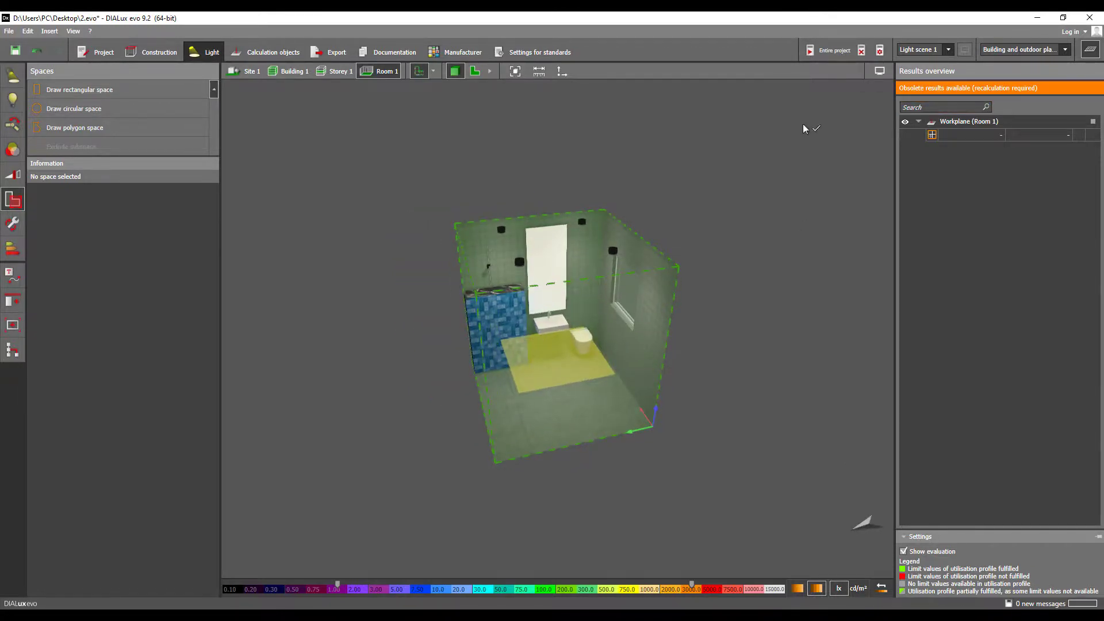
Recalculate the entire project and review the workplane result of 268 lx with 0.81 uniformity.
left_click(828, 50)
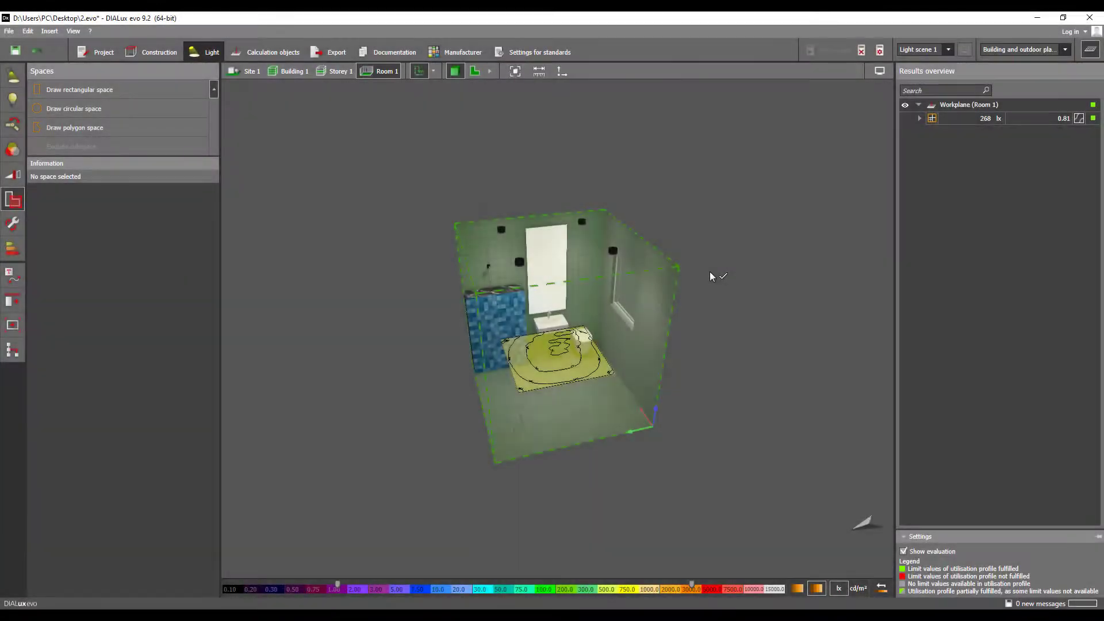
middle_click_drag(715, 276, 603, 234)
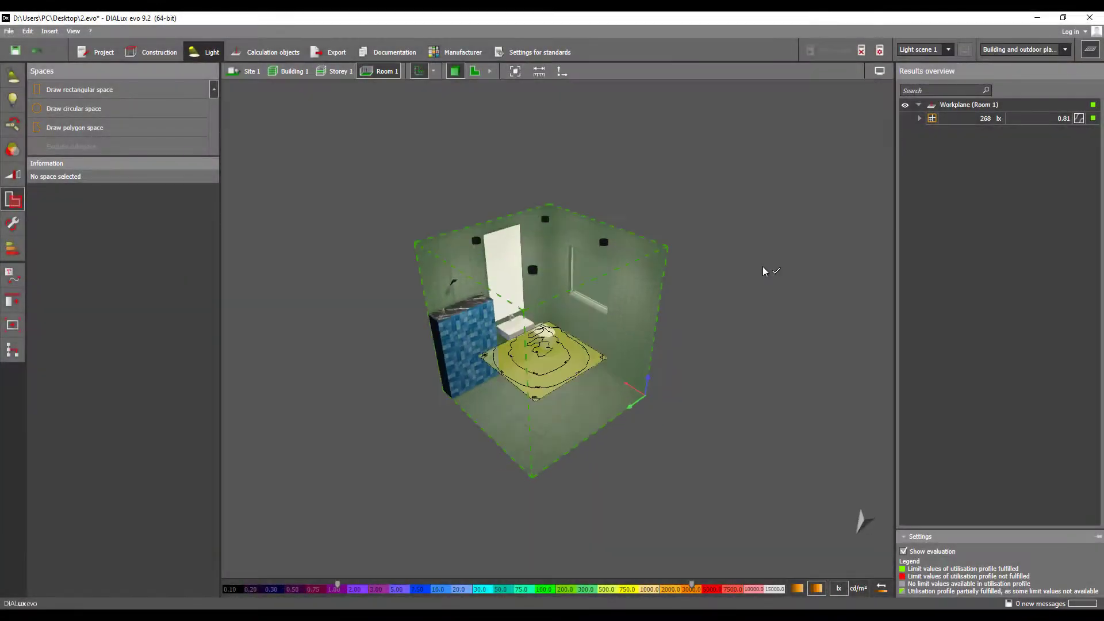
scroll(587, 338, "up", 2)
middle_click_drag(586, 338, 681, 306)
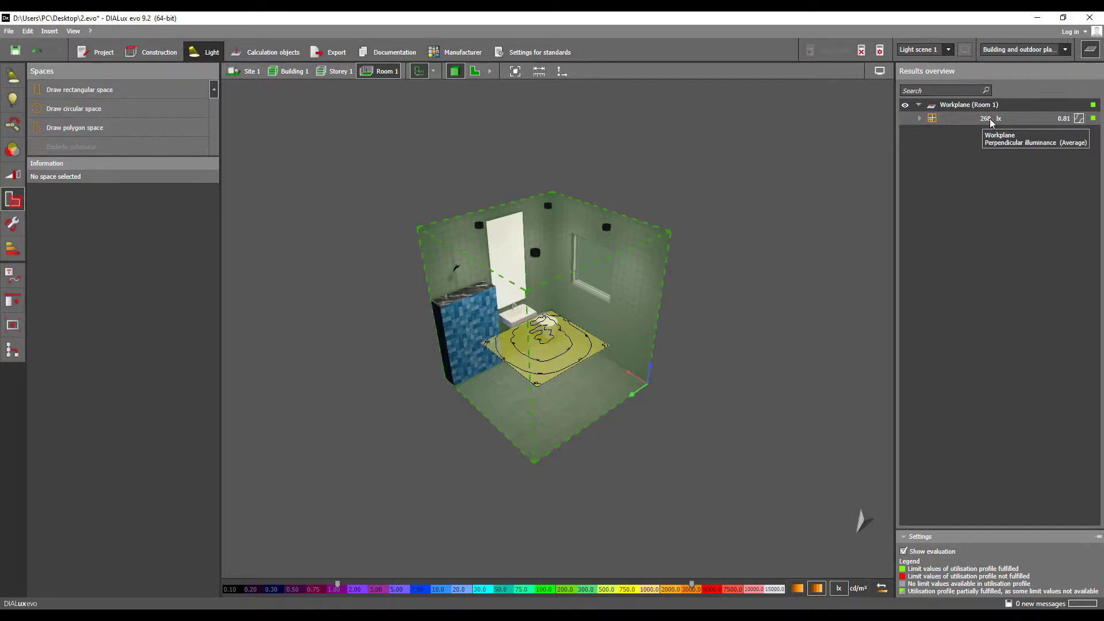
middle_click_drag(661, 338, 627, 328)
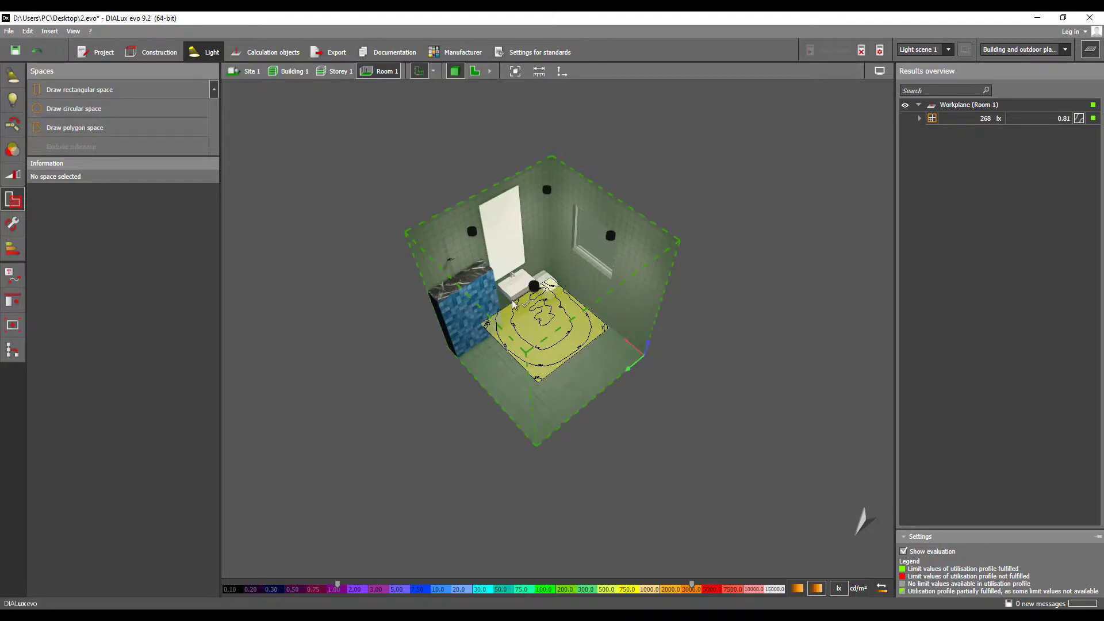
middle_click_drag(514, 305, 503, 335)
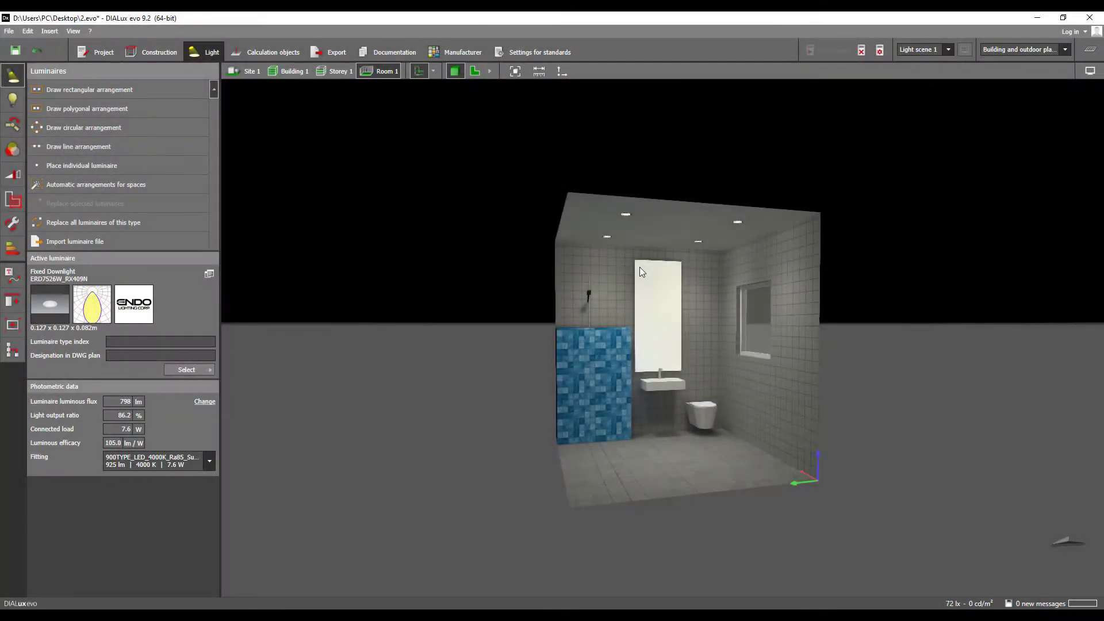
middle_click_drag(696, 292, 616, 281)
scroll(641, 311, "up", 3)
scroll(597, 312, "down", 2)
scroll(606, 303, "up", 2)
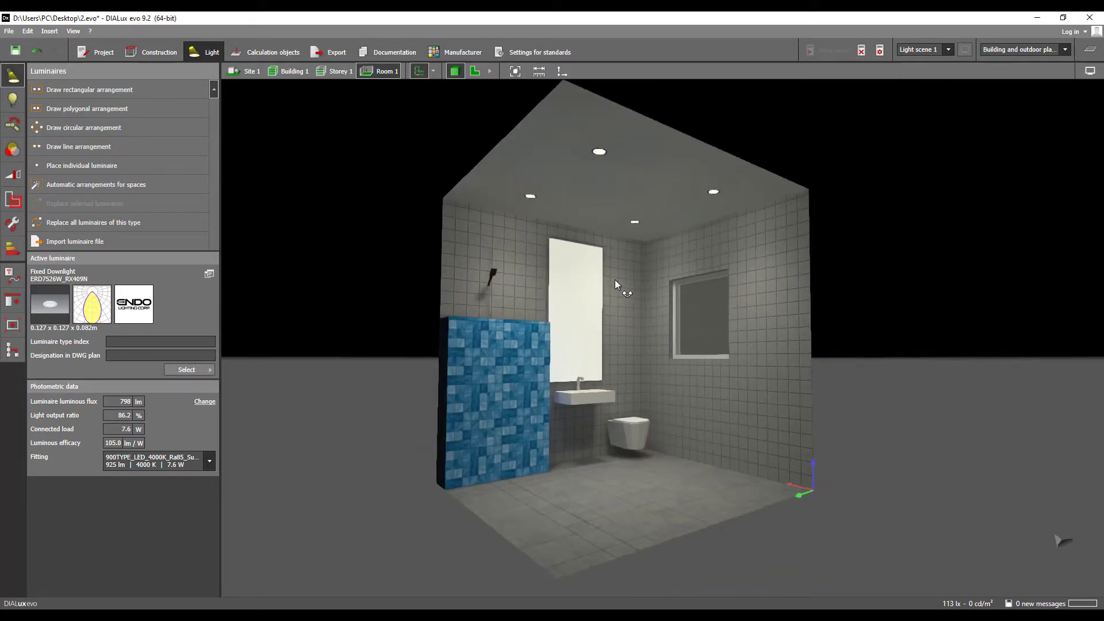